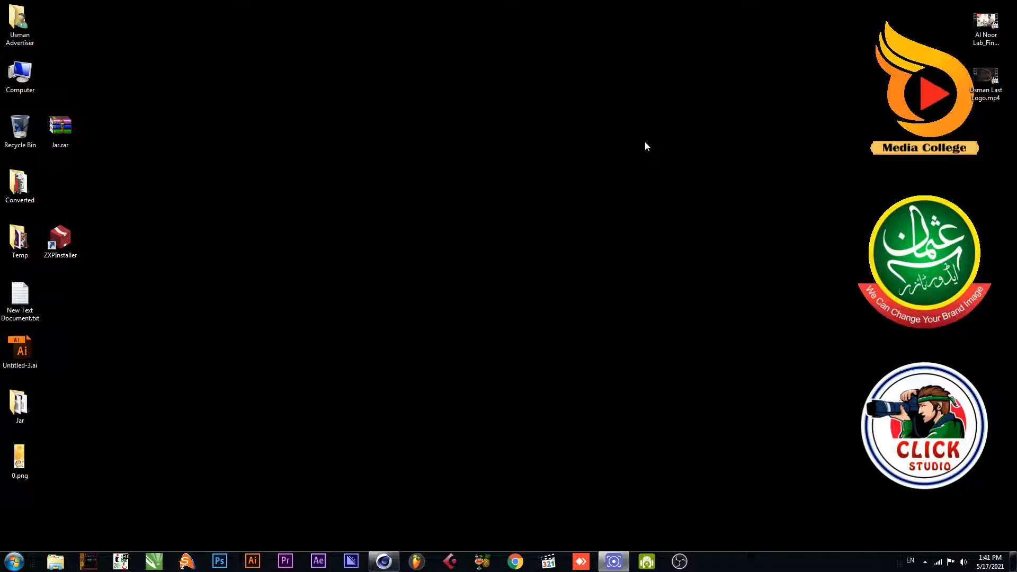
# Switch to Cinema 4D and add a Flower spline to the scene.
pyautogui.click(432, 432)
pyautogui.click(384, 561)
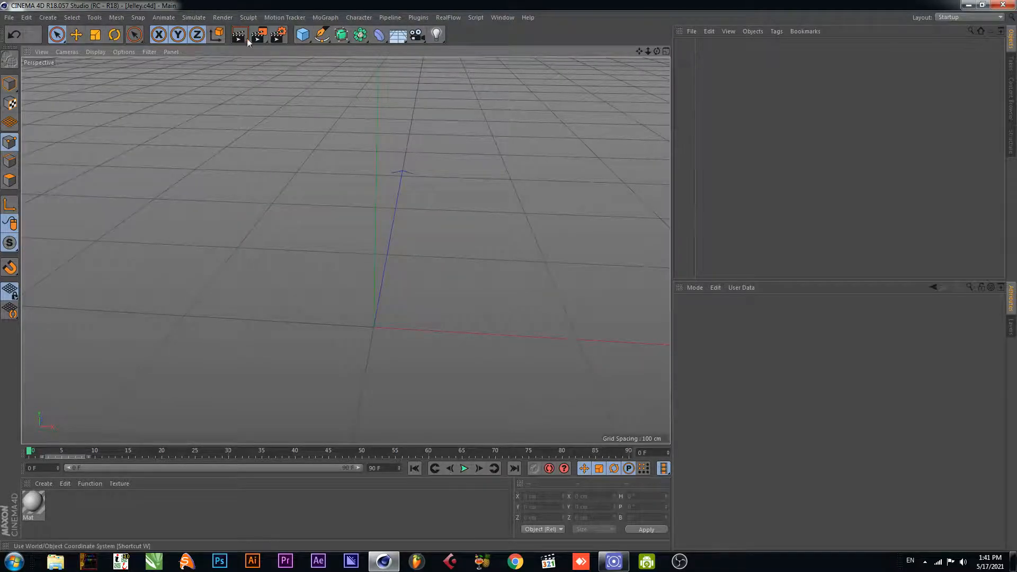
pyautogui.click(321, 35)
pyautogui.click(321, 35)
pyautogui.click(322, 35)
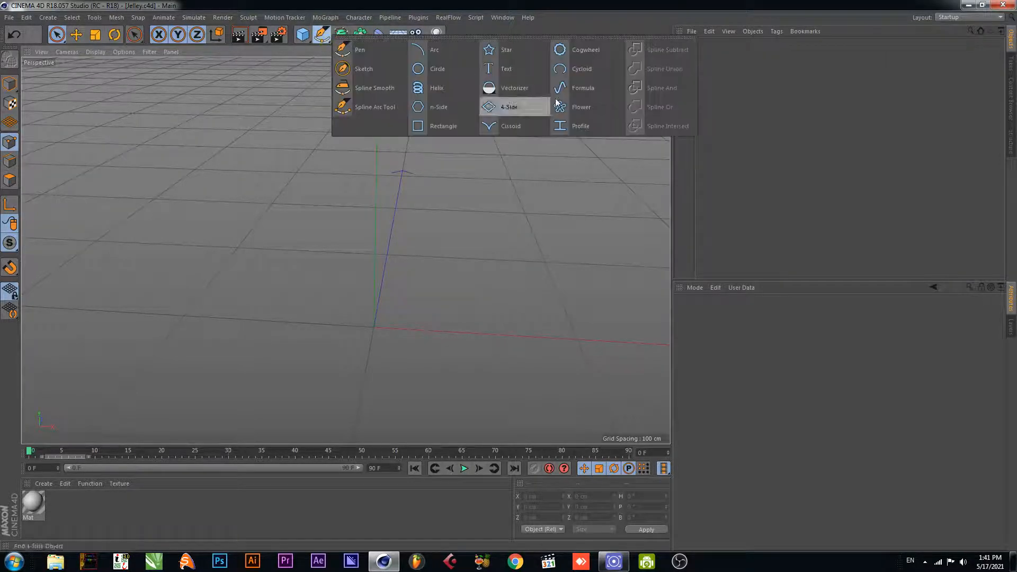
pyautogui.click(603, 109)
pyautogui.scroll(-6, 434, 179)
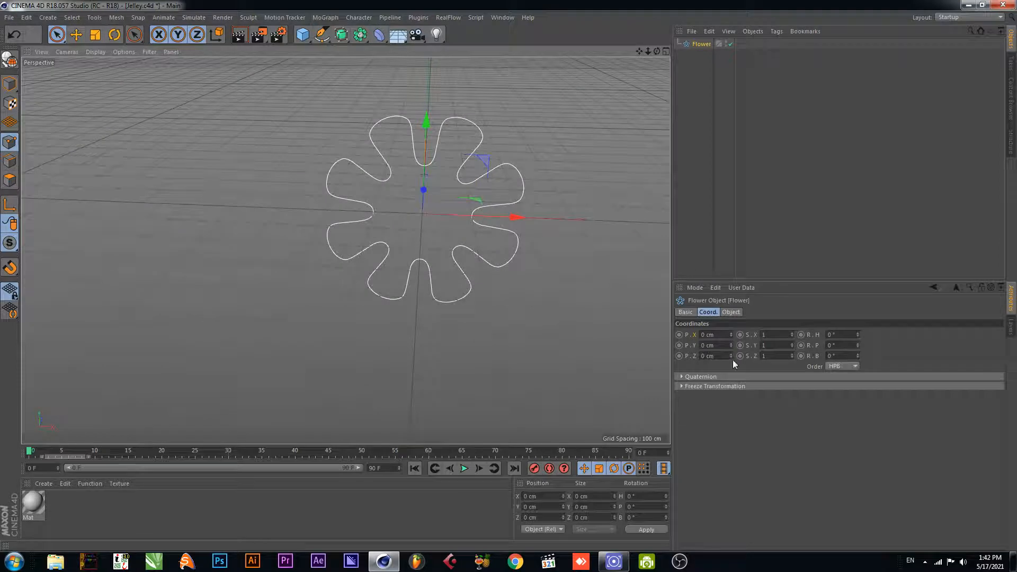
# Lay the Flower spline flat by setting its plane to XZ.
pyautogui.click(731, 312)
pyautogui.click(761, 367)
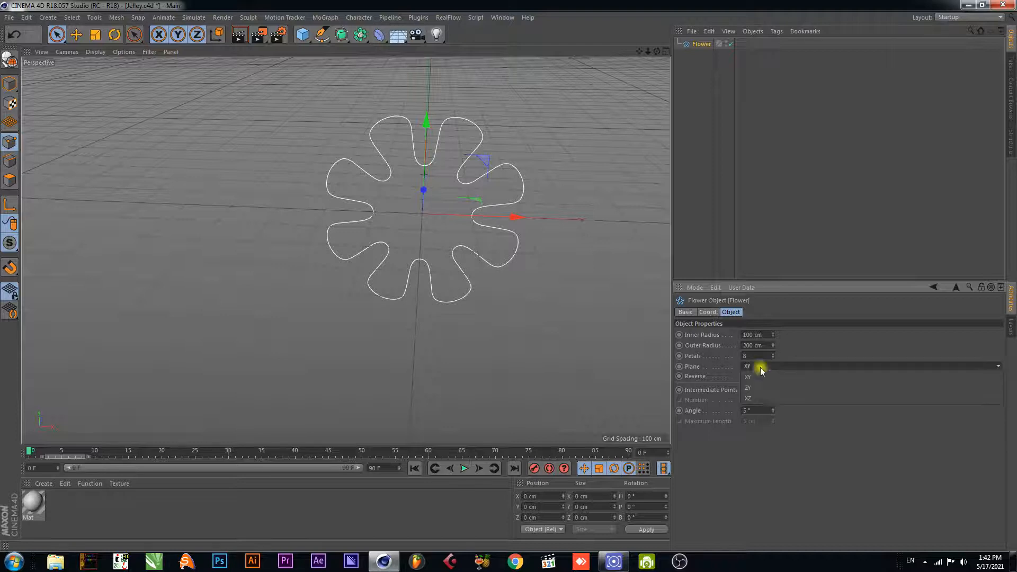
pyautogui.click(764, 401)
pyautogui.scroll(-1, 424, 197)
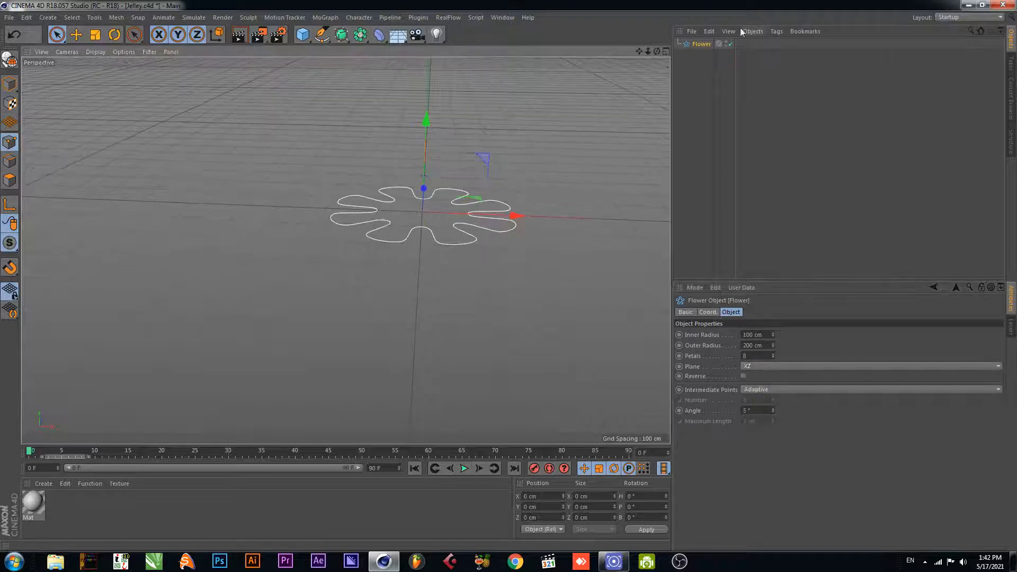
# Duplicate the Flower spline and raise the copy along the Y axis above the original.
pyautogui.moveTo(698, 48)
pyautogui.keyDown('ctrl'); pyautogui.mouseDown()
pyautogui.moveTo(699, 61)
pyautogui.moveTo(704, 44)
pyautogui.mouseUp(); pyautogui.keyUp('ctrl')
pyautogui.hotkey('ctrl', 's')
pyautogui.moveTo(427, 119); pyautogui.dragTo(429, 56)
pyautogui.click(703, 103)
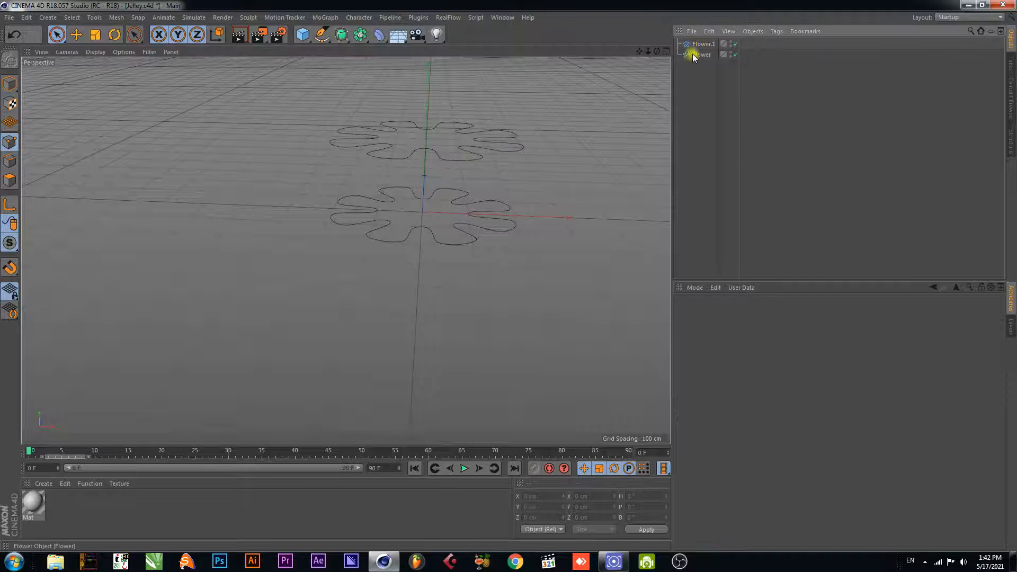
# Set the lower flower's inner radius to 30 cm and its outer radius to 40 cm.
pyautogui.click(701, 54)
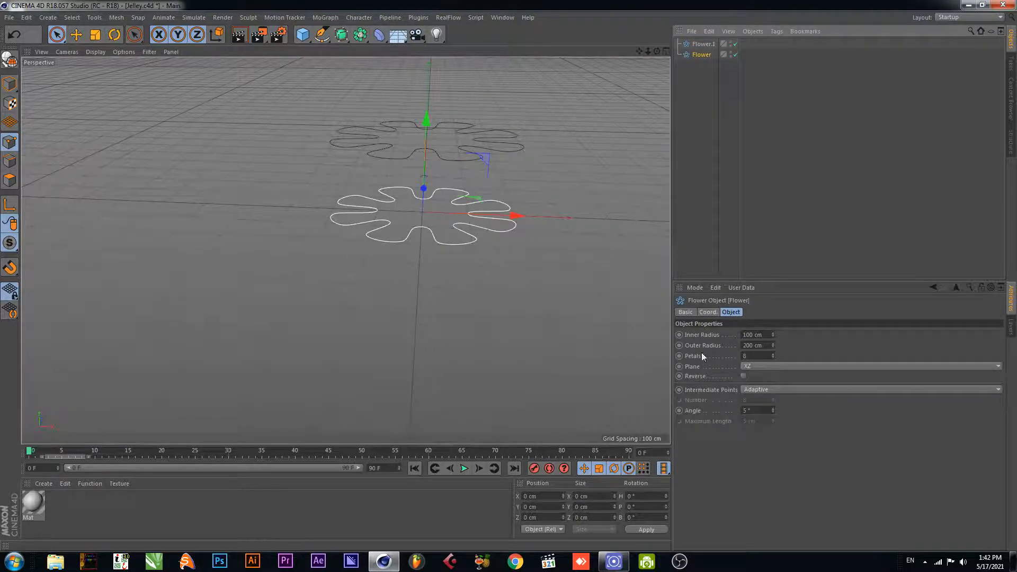
pyautogui.doubleClick(765, 335)
pyautogui.write('30')
pyautogui.press('Tab')
pyautogui.write('40')
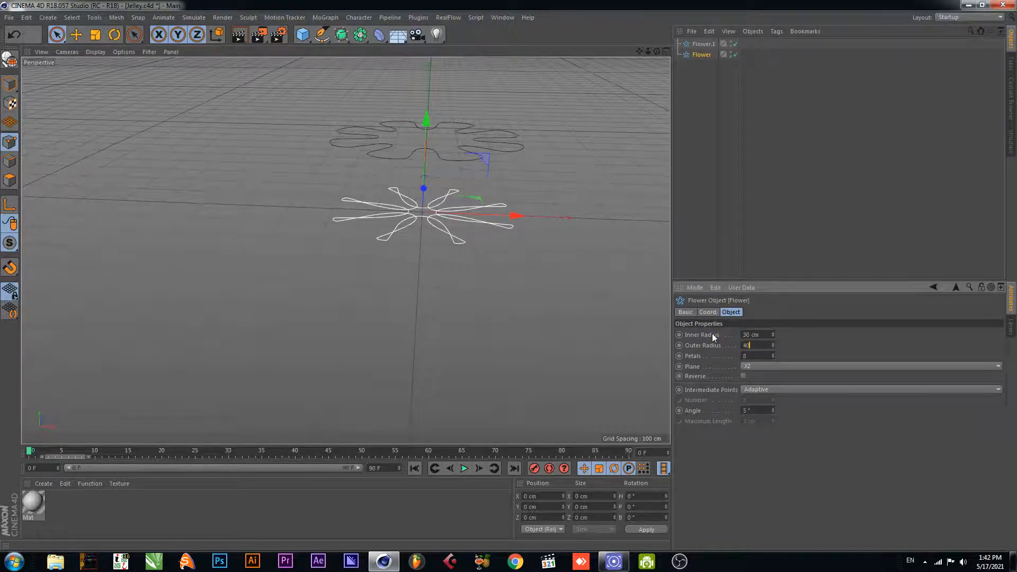
pyautogui.press('Return')
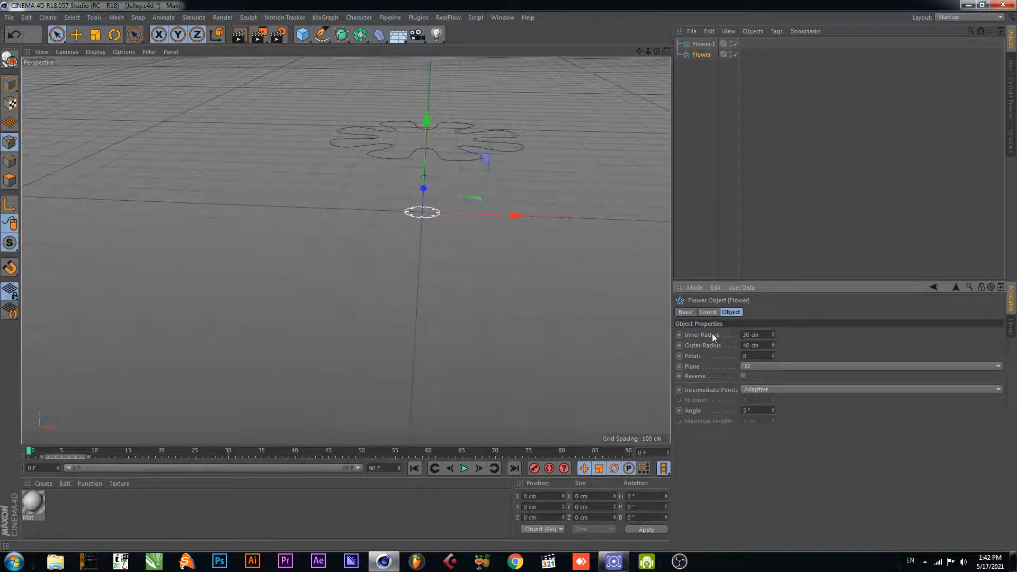
# Set the upper flower's inner radius to 12 cm and its outer radius to 24 cm.
pyautogui.click(707, 45)
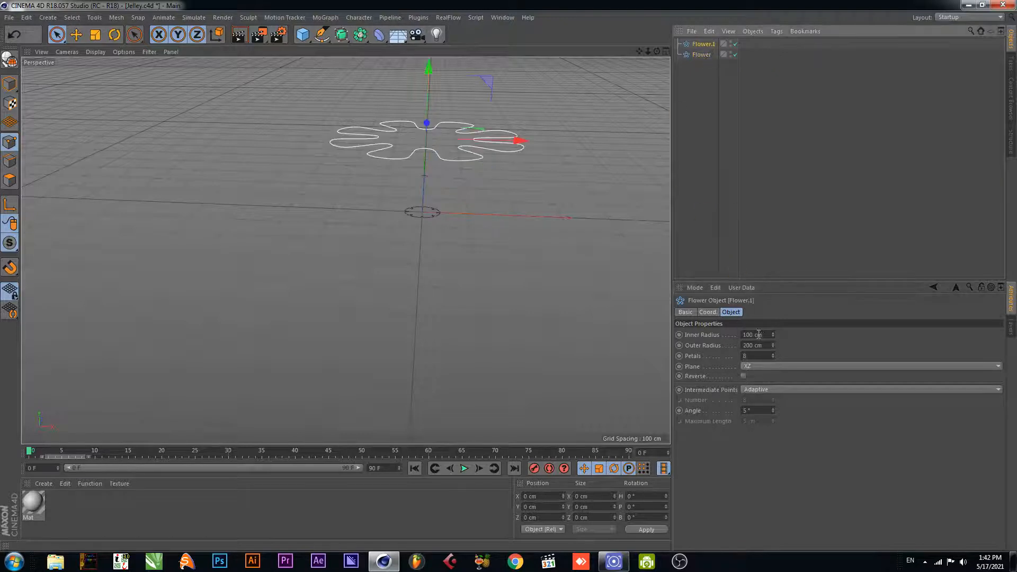
pyautogui.moveTo(761, 334); pyautogui.dragTo(752, 338)
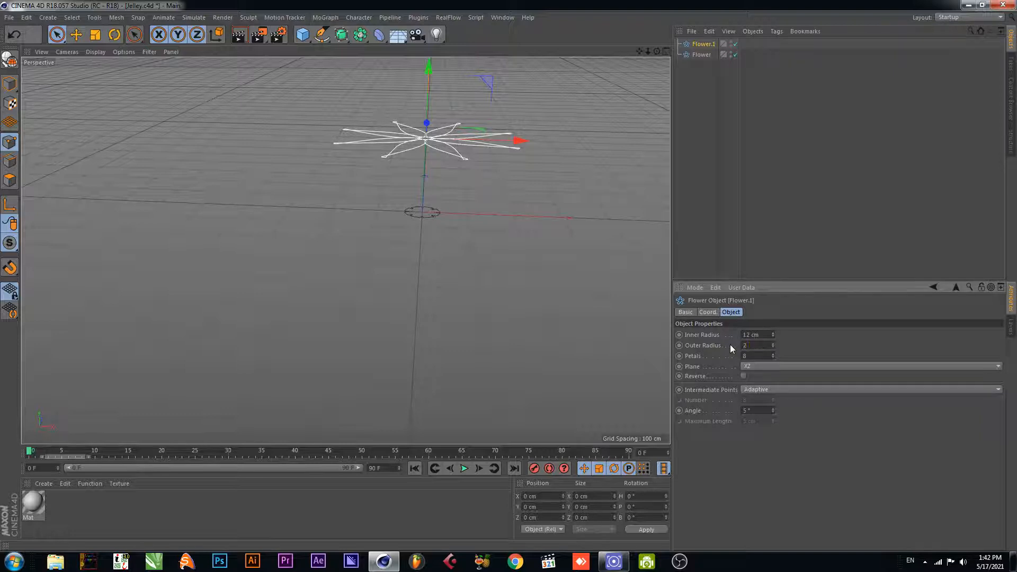
pyautogui.write('24')
pyautogui.press('Return')
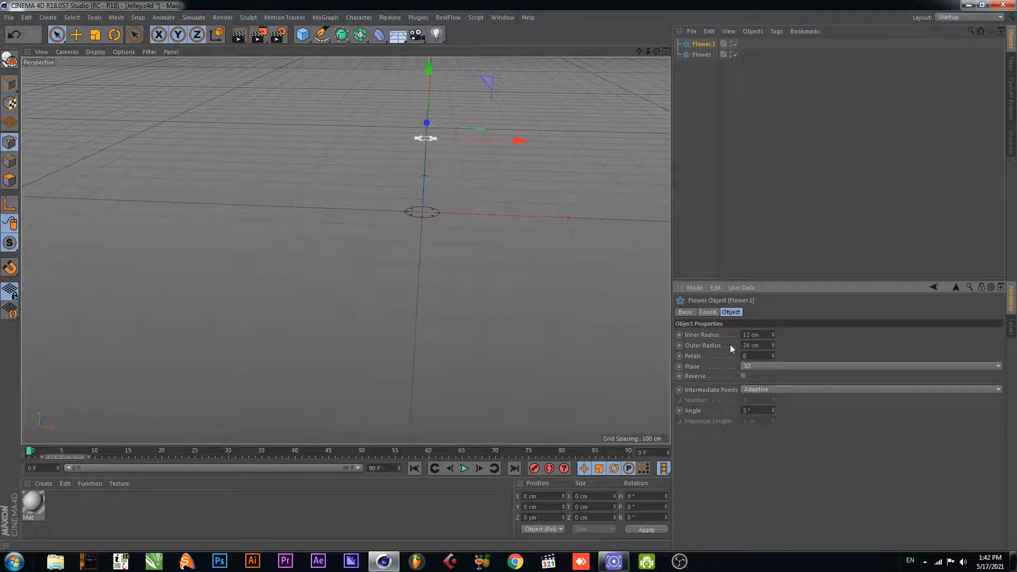
# Lower the upper flower about 140 cm along the Y axis to just above the lower one, and save the project.
pyautogui.moveTo(433, 66); pyautogui.dragTo(430, 131)
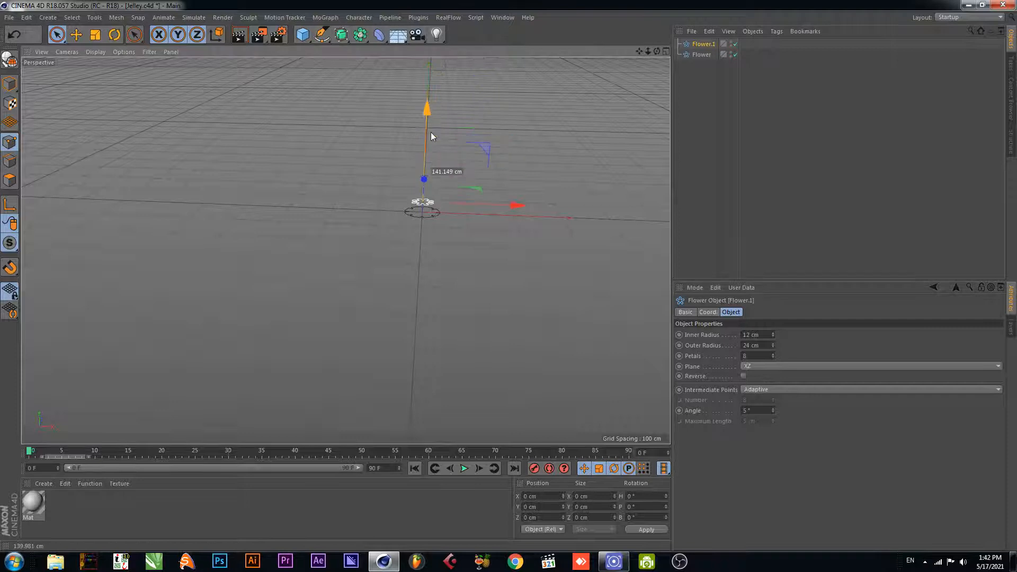
pyautogui.keyDown('alt'); pyautogui.moveTo(431, 175); pyautogui.dragTo(417, 195); pyautogui.keyUp('alt')
pyautogui.scroll(4, 418, 195)
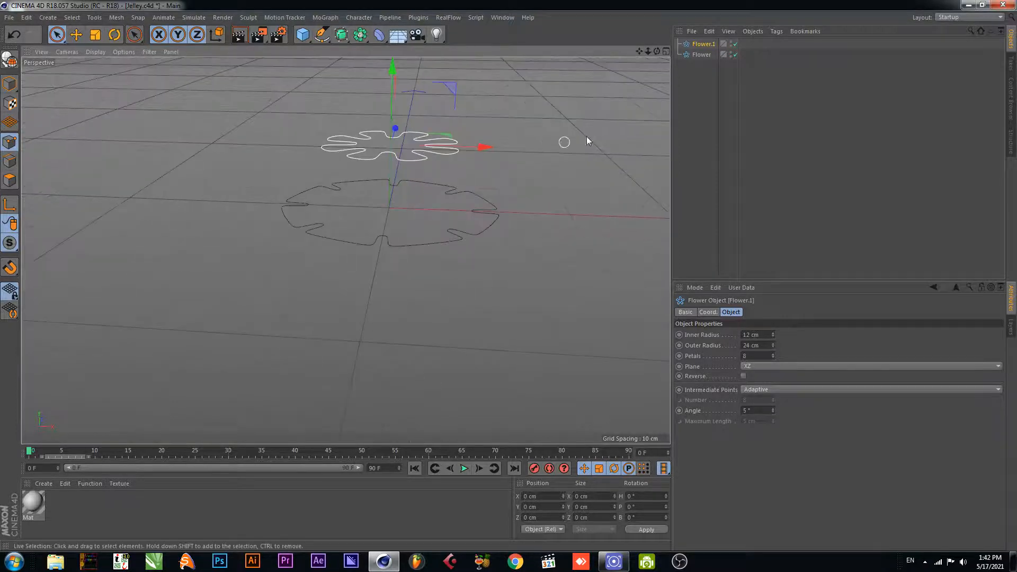
pyautogui.moveTo(639, 51); pyautogui.dragTo(638, 101)
pyautogui.keyDown('alt'); pyautogui.moveTo(550, 210); pyautogui.dragTo(502, 208); pyautogui.keyUp('alt')
pyautogui.hotkey('ctrl', 's')
# Add a Loft object and nest both Flower splines under it to form the jelly body.
pyautogui.click(341, 34)
pyautogui.click(460, 74)
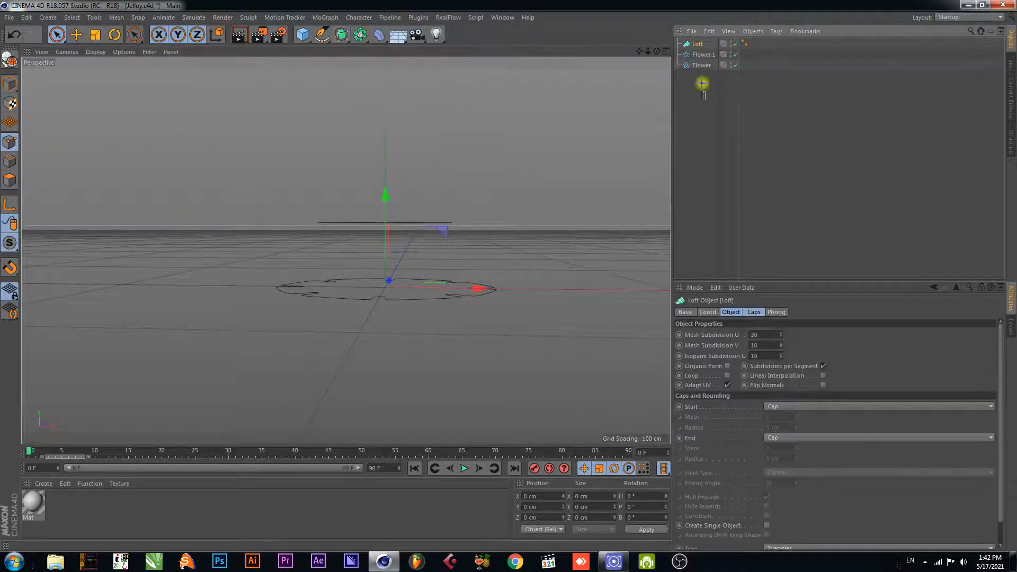
pyautogui.click(703, 55)
pyautogui.keyDown('ctrl'); pyautogui.click(697, 64); pyautogui.keyUp('ctrl')
pyautogui.moveTo(698, 54); pyautogui.dragTo(697, 44)
pyautogui.keyDown('alt'); pyautogui.moveTo(506, 258); pyautogui.dragTo(529, 242); pyautogui.keyUp('alt')
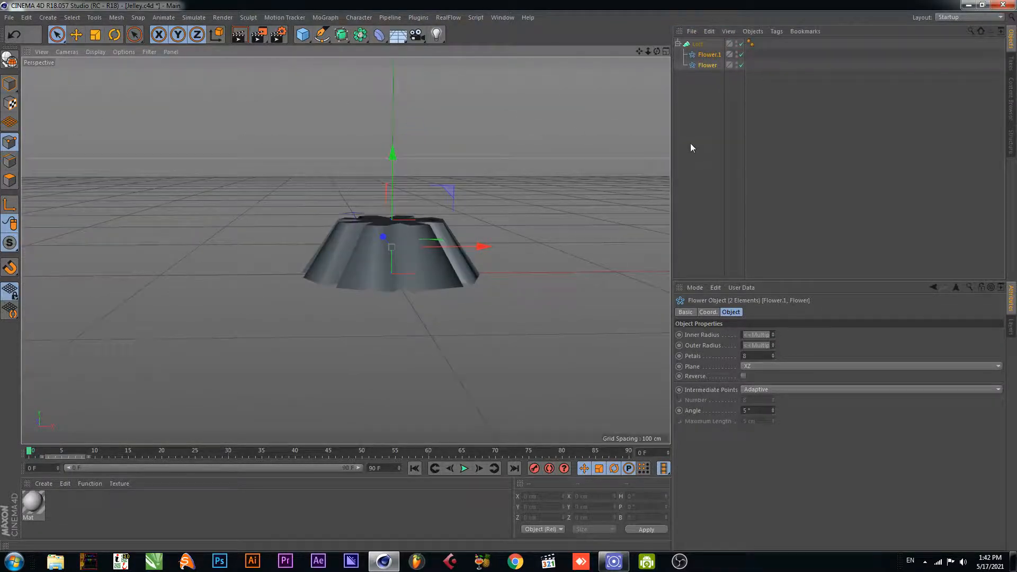
# Set the Loft's Mesh Subdivision U to 115 and Mesh Subdivision V to 25.
pyautogui.click(697, 44)
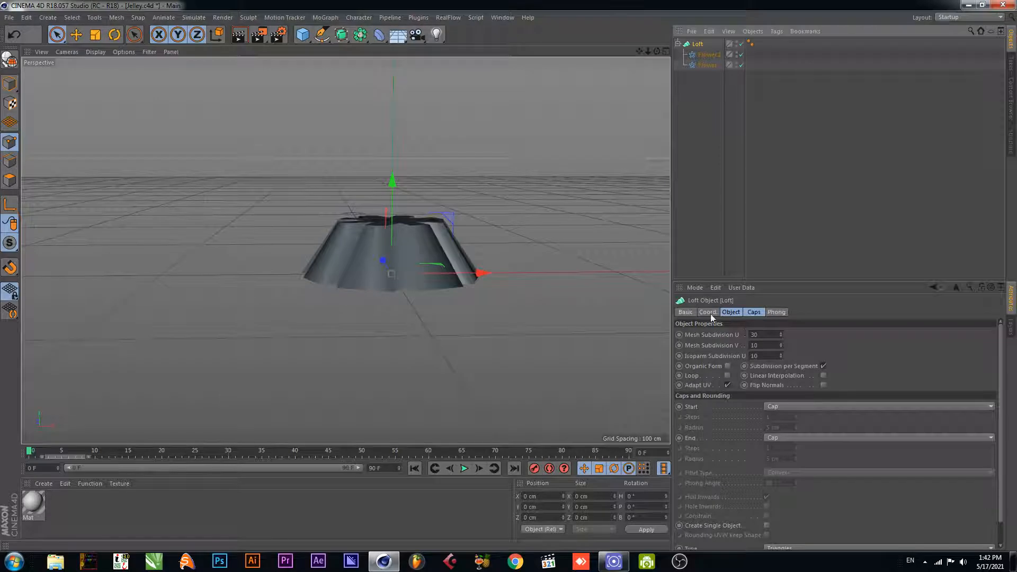
pyautogui.click(731, 312)
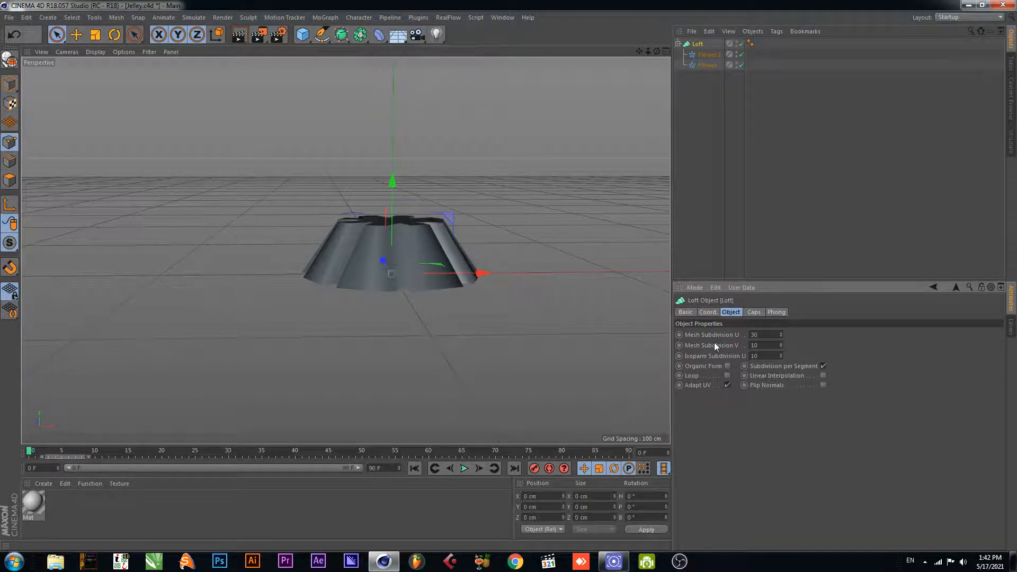
pyautogui.click(750, 335)
pyautogui.press('Tab')
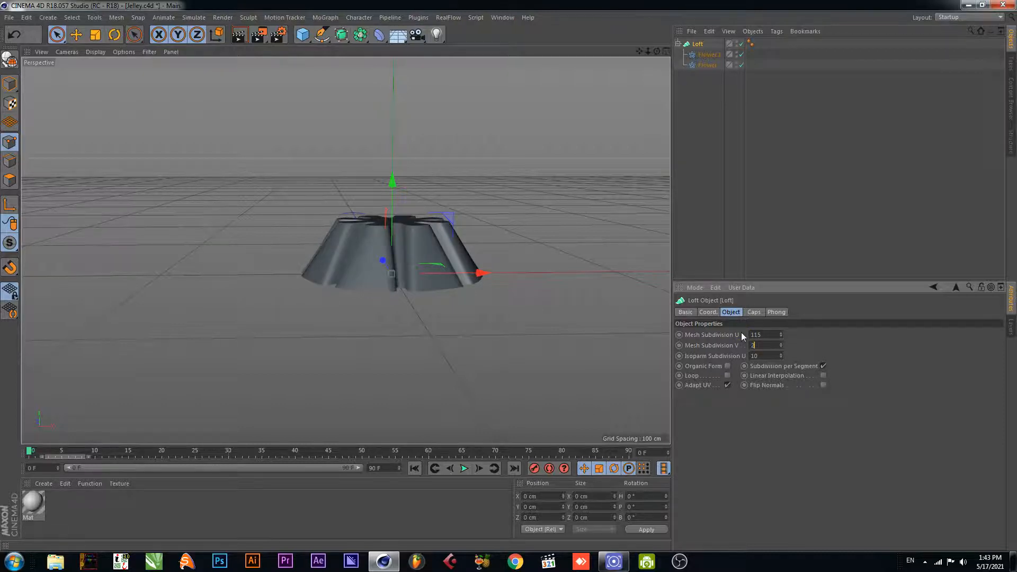
pyautogui.click(727, 385)
pyautogui.click(727, 367)
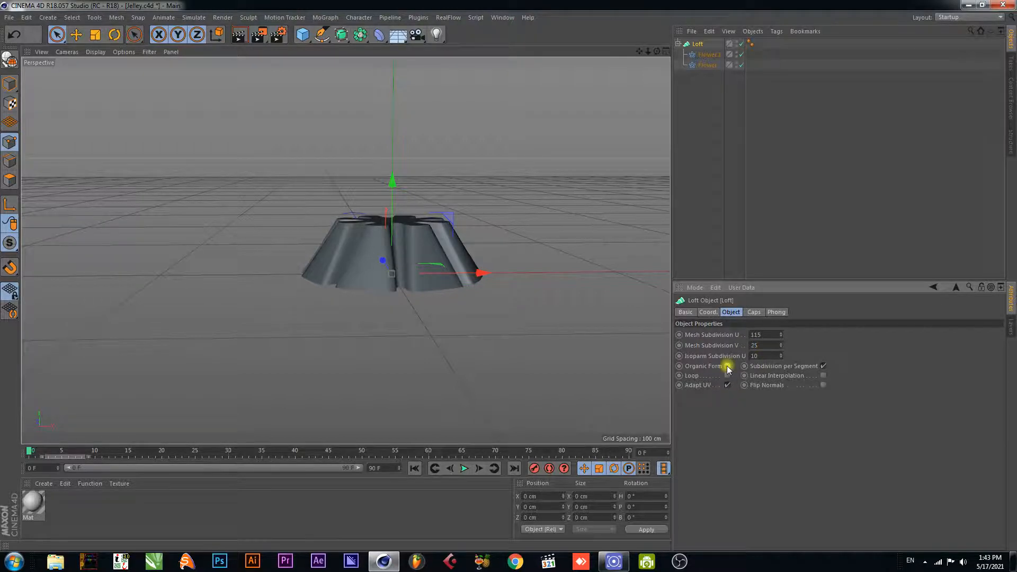
# Give the Loft a start Fillet Cap with 5 steps and an 8 cm radius, and enable Create Single Object.
pyautogui.click(753, 312)
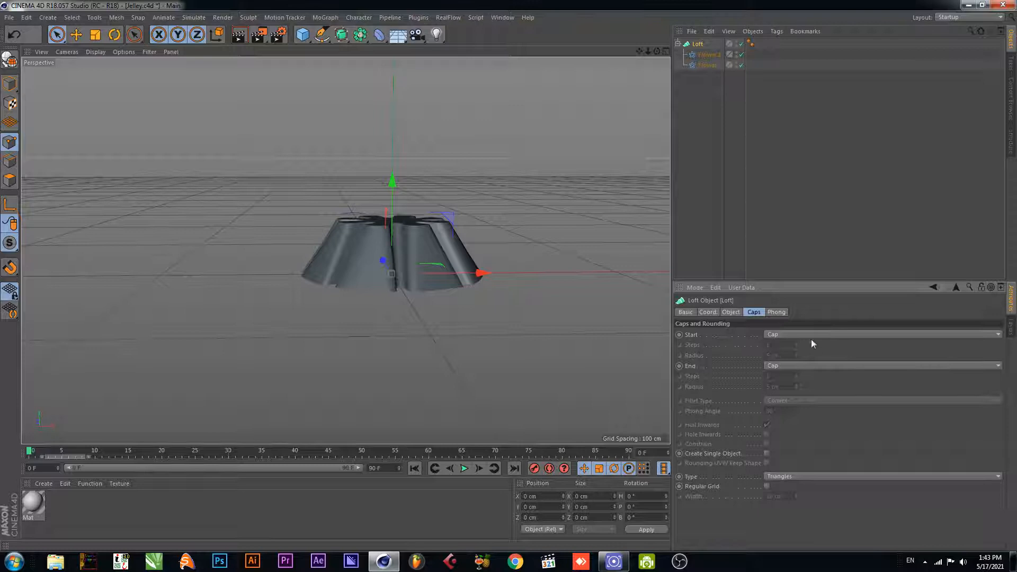
pyautogui.click(774, 335)
pyautogui.click(774, 375)
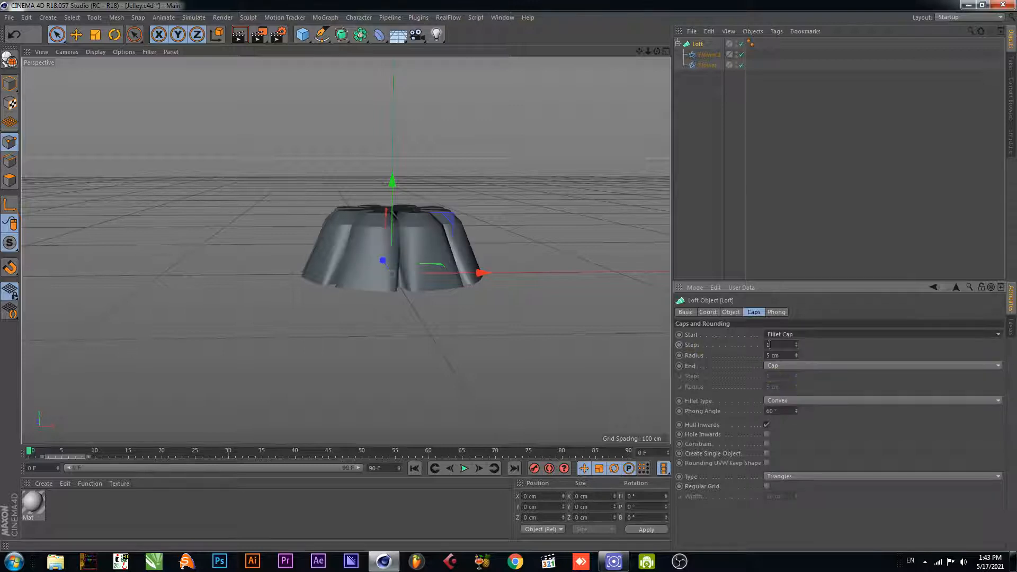
pyautogui.click(734, 352)
pyautogui.write('5')
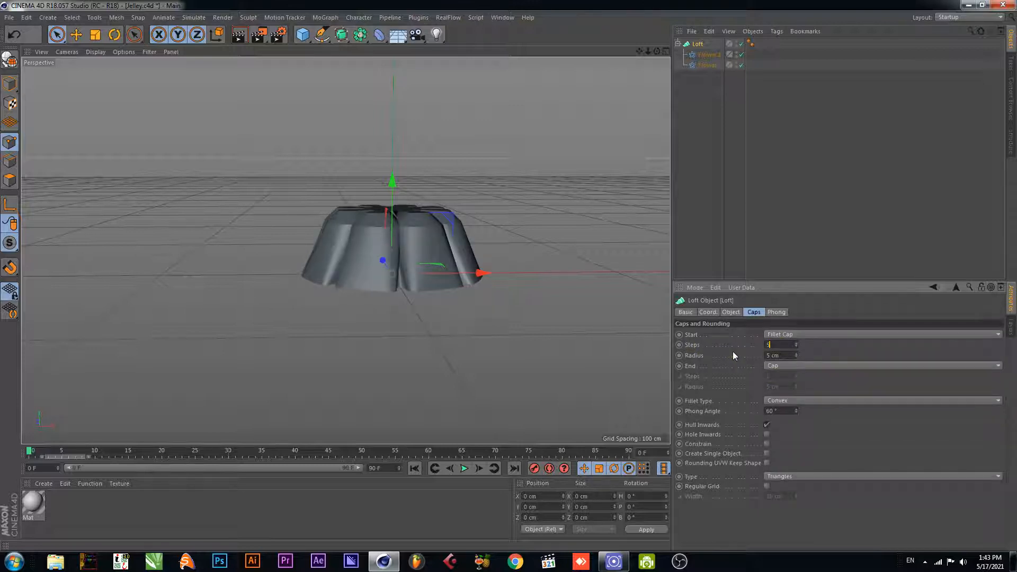
pyautogui.press('Tab')
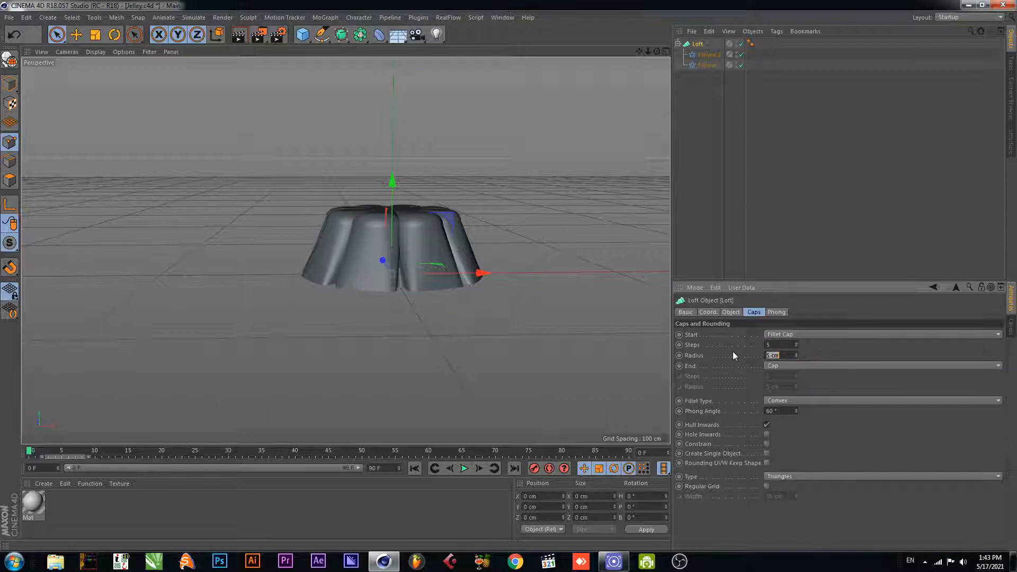
pyautogui.write('8')
pyautogui.click(767, 454)
pyautogui.scroll(2, 476, 244)
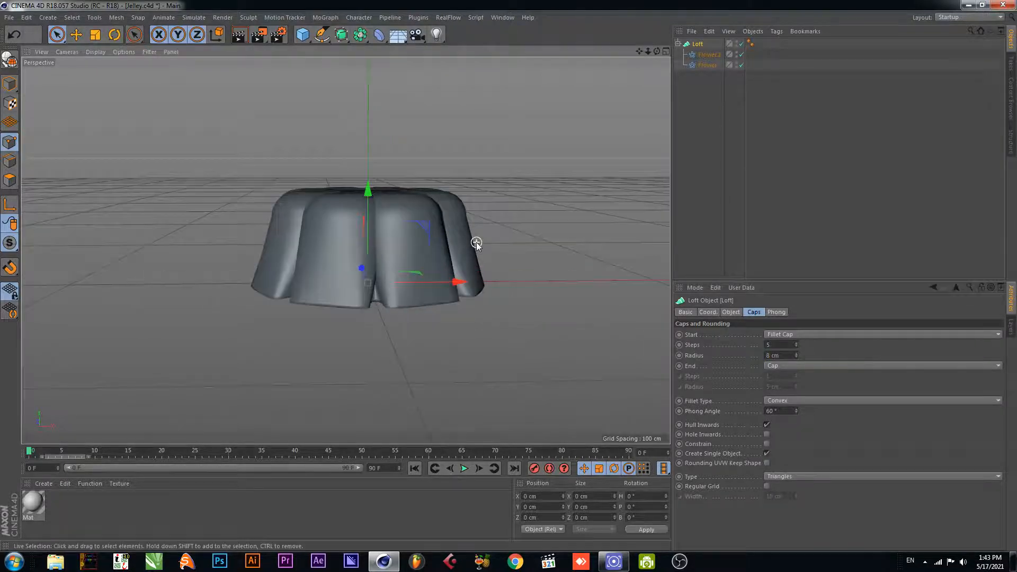
pyautogui.moveTo(509, 229)
pyautogui.keyDown('alt'); pyautogui.mouseDown()
pyautogui.moveTo(517, 280)
pyautogui.moveTo(515, 218)
pyautogui.moveTo(512, 229)
pyautogui.mouseUp(); pyautogui.keyUp('alt')
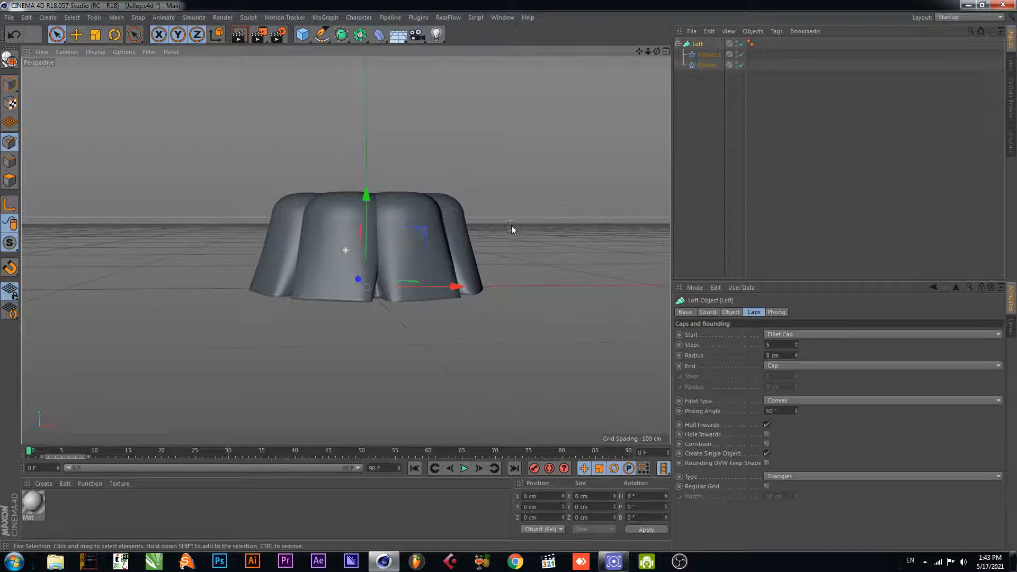
# Collapse the Loft's hierarchy in the object list, select the Loft, and save the project.
pyautogui.click(681, 77)
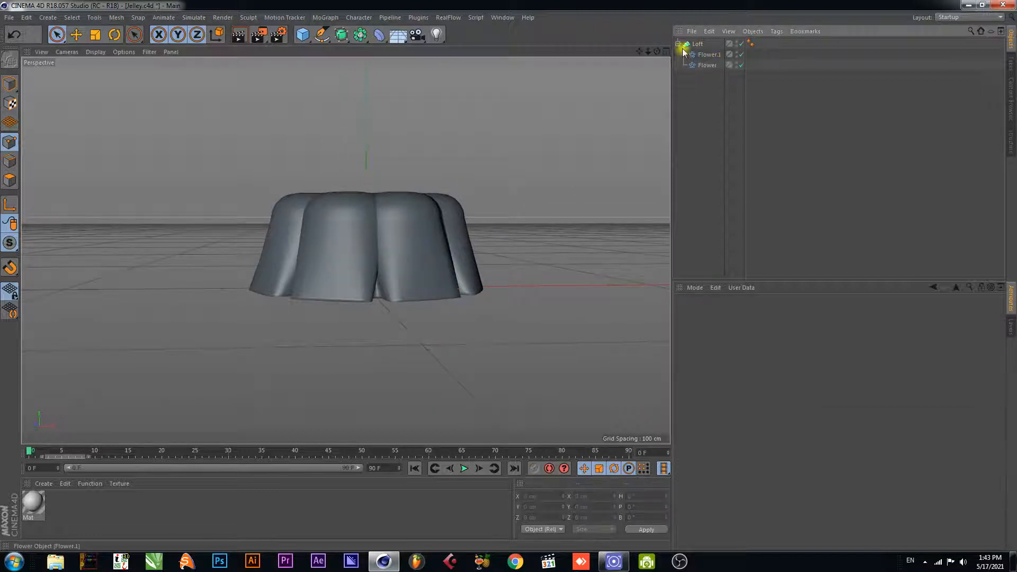
pyautogui.click(678, 44)
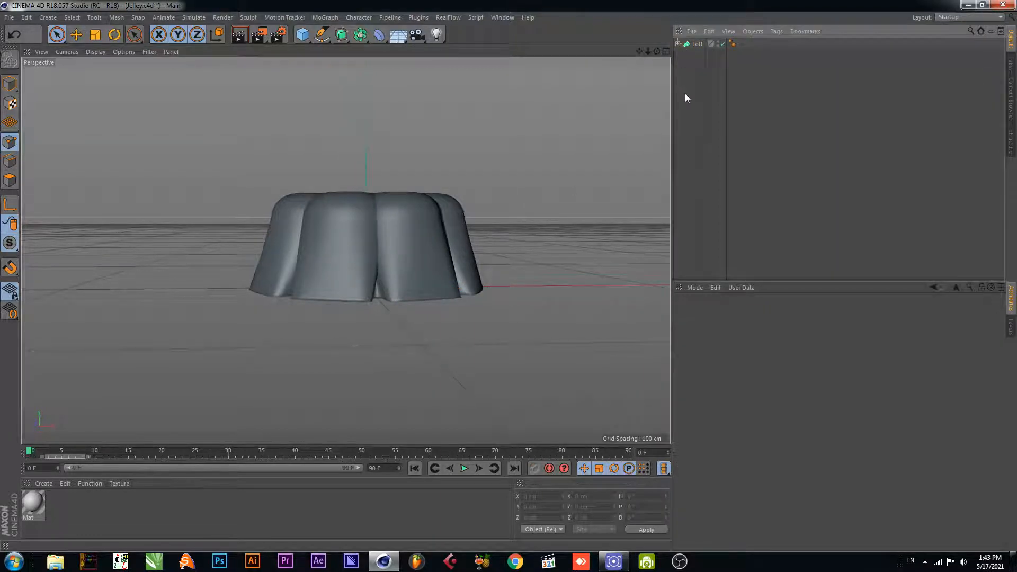
pyautogui.click(697, 45)
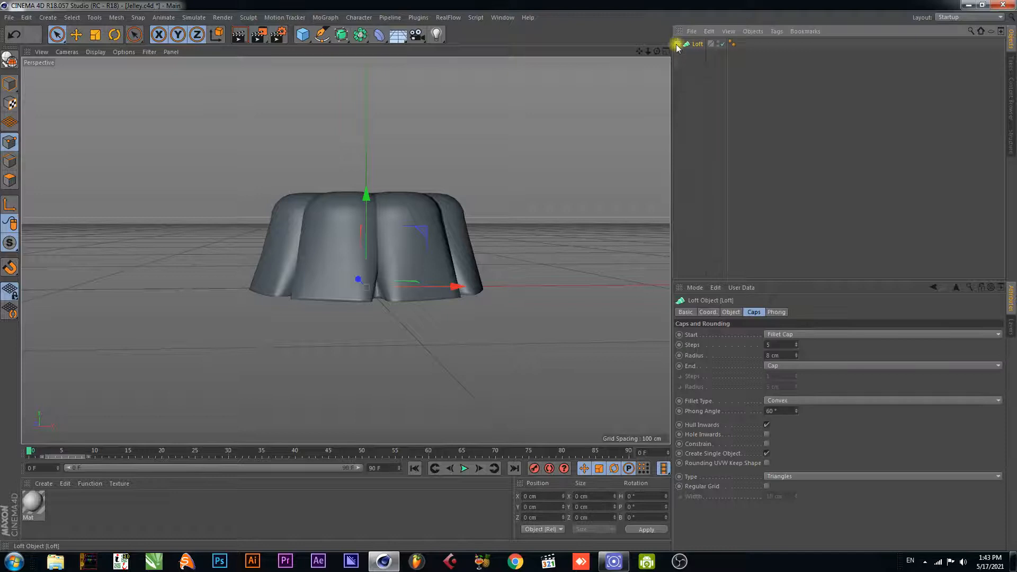
pyautogui.hotkey('ctrl', 's')
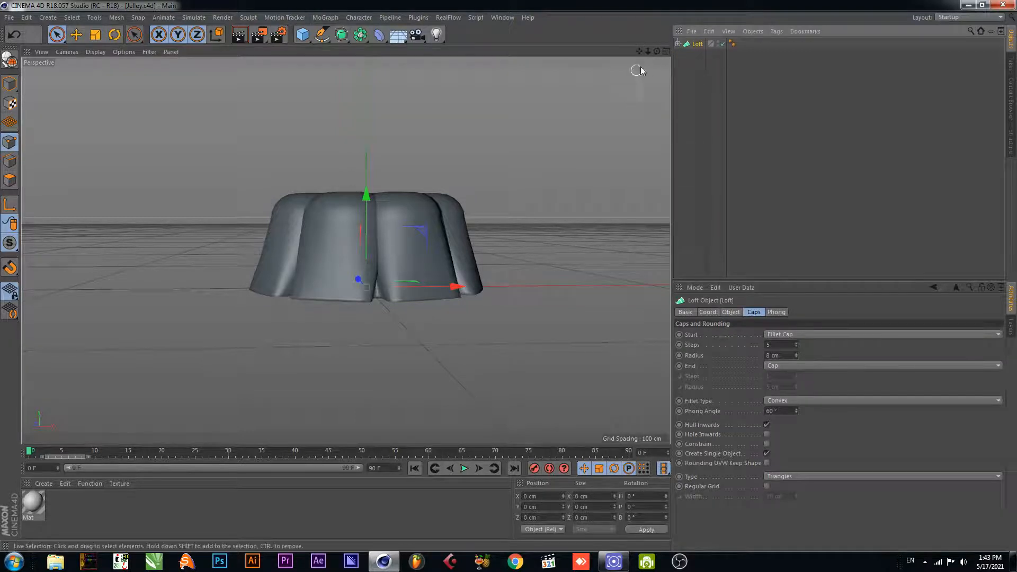
# Show the Right view enlarged and convert the Loft into an editable polygon object.
pyautogui.click(666, 51)
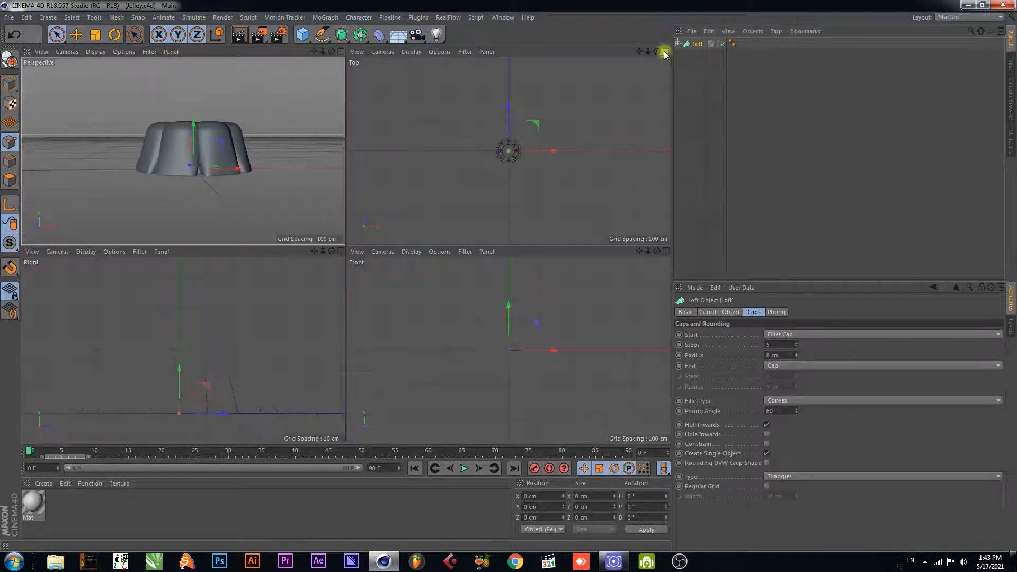
pyautogui.click(341, 252)
pyautogui.scroll(5, 352, 238)
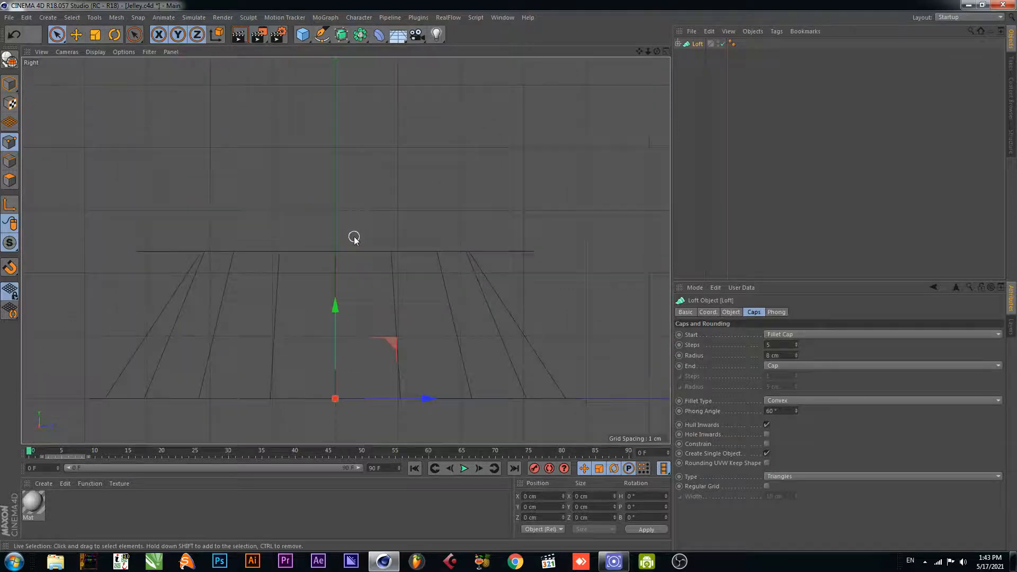
pyautogui.click(688, 43)
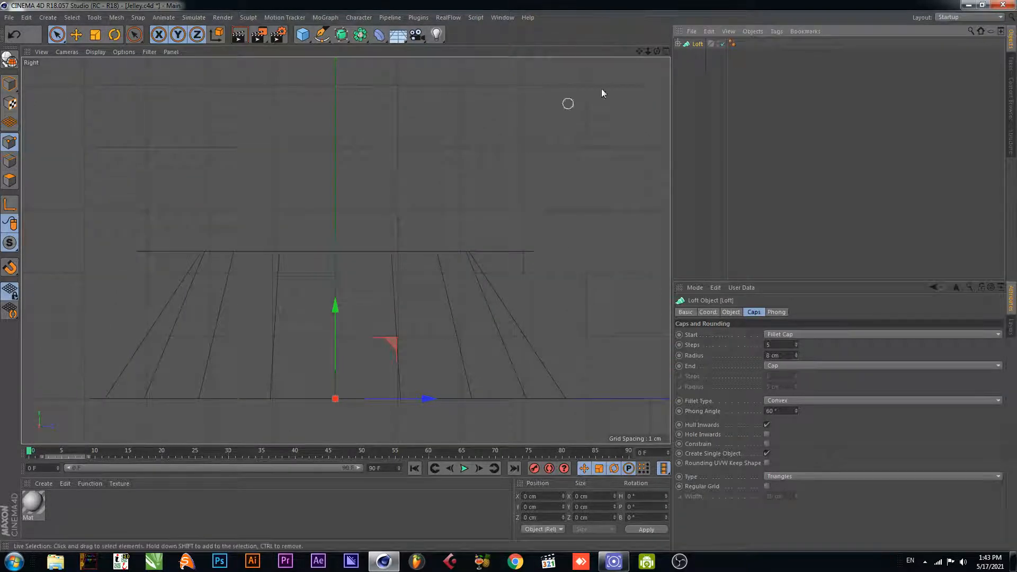
pyautogui.click(679, 44)
pyautogui.click(678, 44)
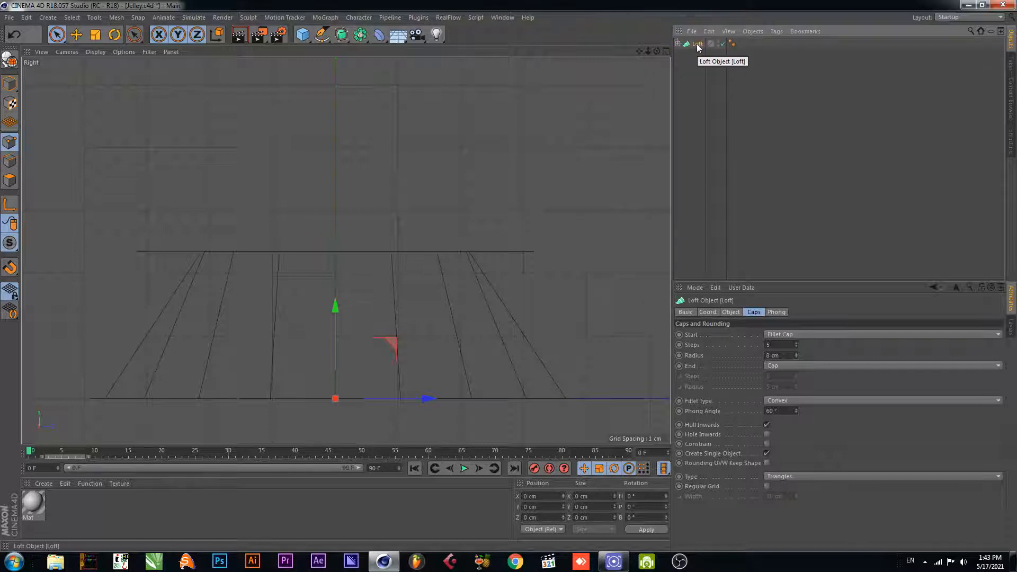
pyautogui.click(9, 60)
pyautogui.scroll(-3, 371, 209)
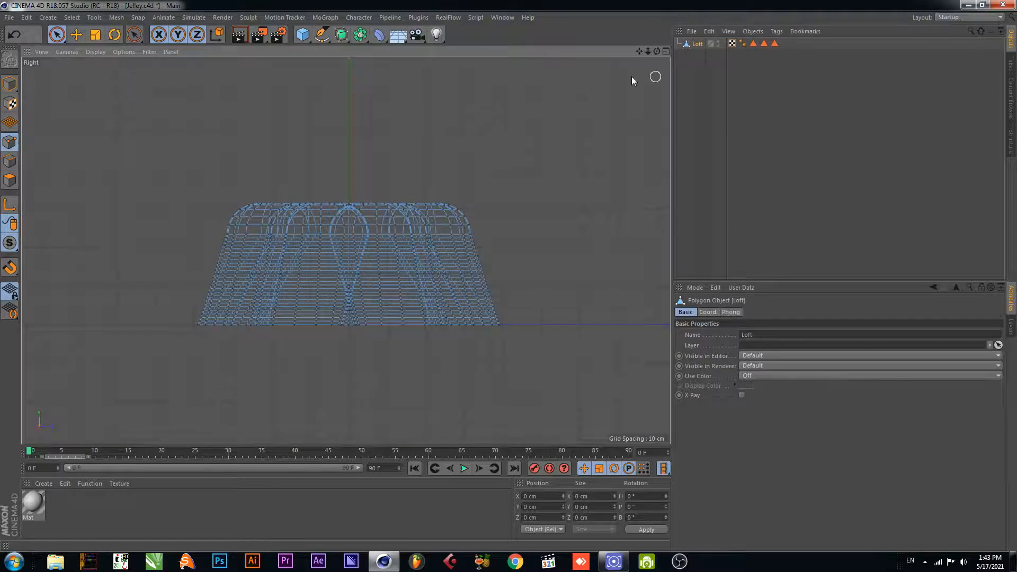
# Save the project and draw the plate profile's horizontal base line with the Pen tool, from the jelly's centre axis outward below it.
pyautogui.hotkey('ctrl', 's')
pyautogui.click(323, 43)
pyautogui.click(324, 45)
pyautogui.scroll(3, 363, 347)
pyautogui.click(339, 341)
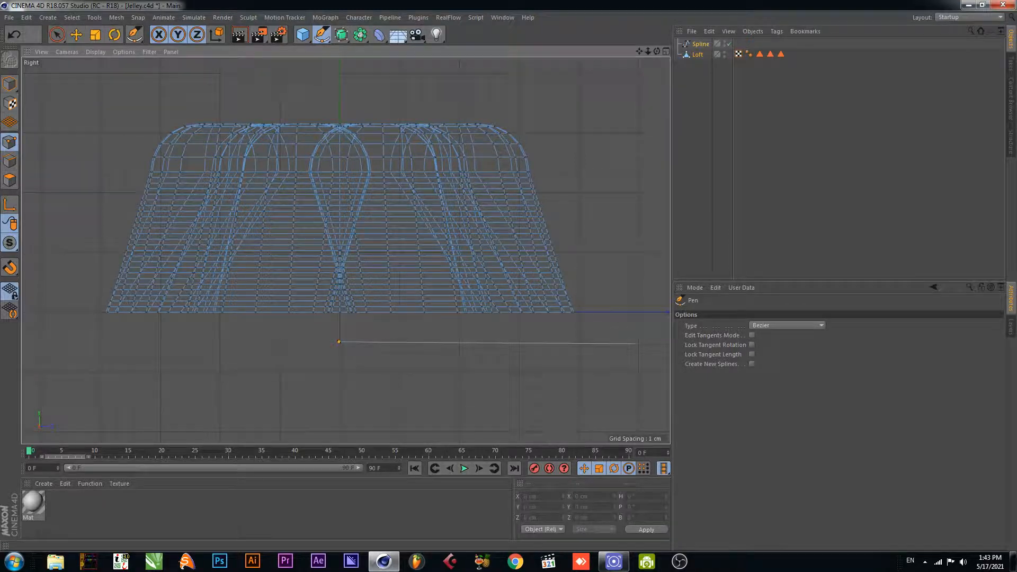
pyautogui.click(638, 342)
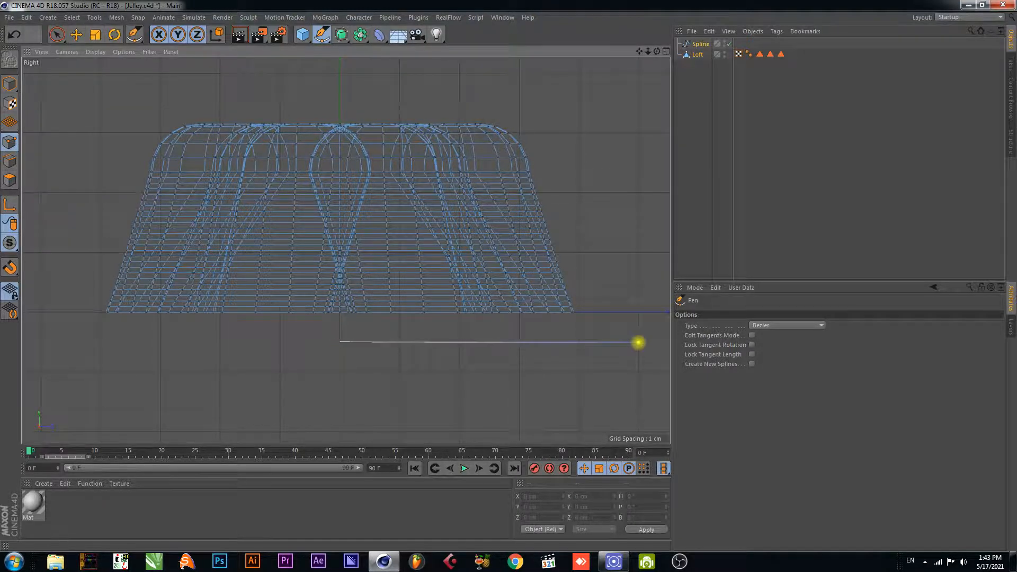
pyautogui.moveTo(639, 52); pyautogui.dragTo(377, 72)
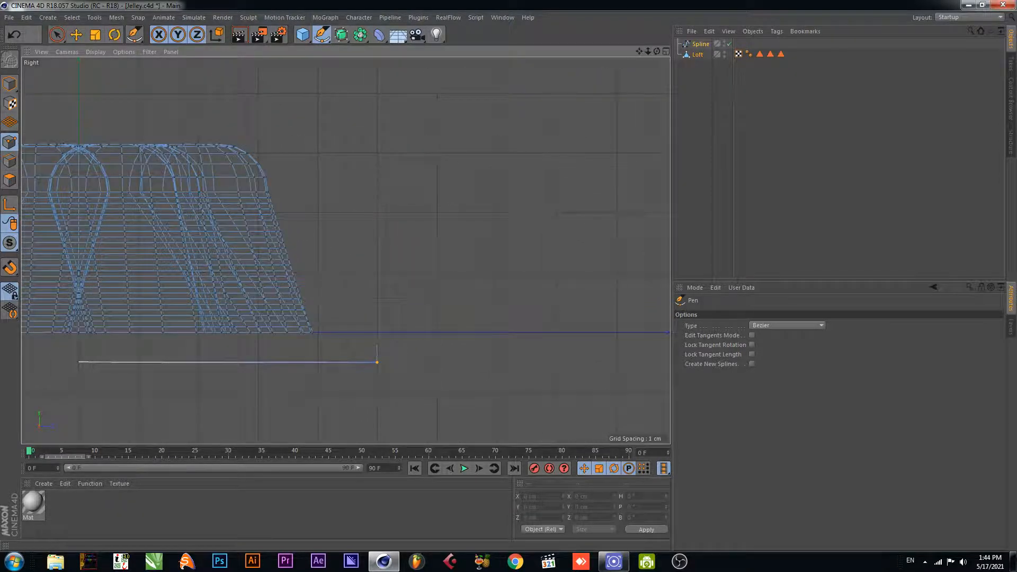
# Continue the profile with a short vertical edge and a thin rim slanting upward, return to the centre axis under the jelly, and close the spline.
pyautogui.click(376, 345)
pyautogui.click(499, 306)
pyautogui.click(493, 289)
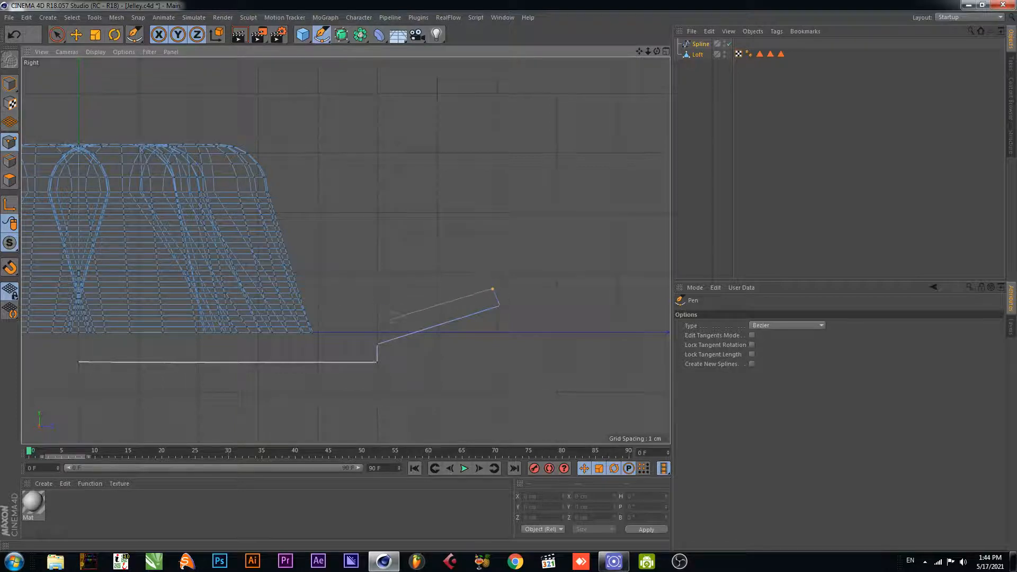
pyautogui.click(356, 337)
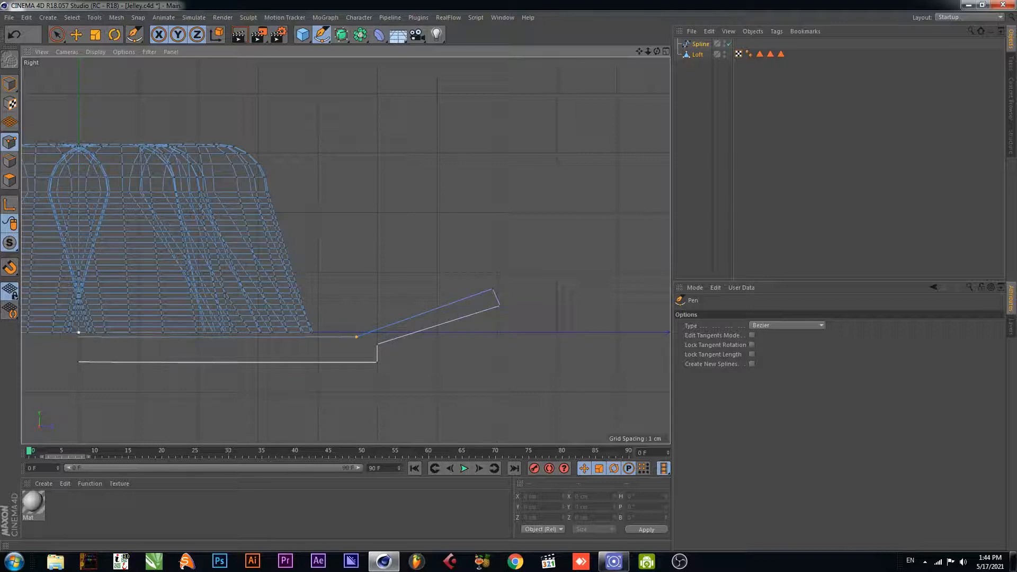
pyautogui.click(77, 335)
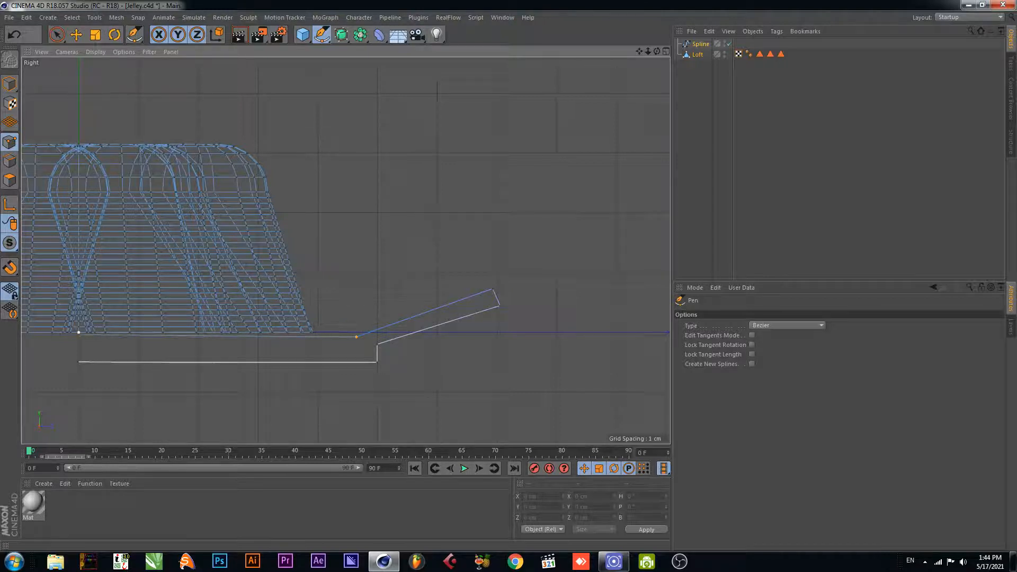
pyautogui.click(72, 363)
# Nudge the profile's upper inner corner, shift the lower outer base corner inward, and save the project in the enlarged Perspective view.
pyautogui.moveTo(353, 334); pyautogui.dragTo(353, 334)
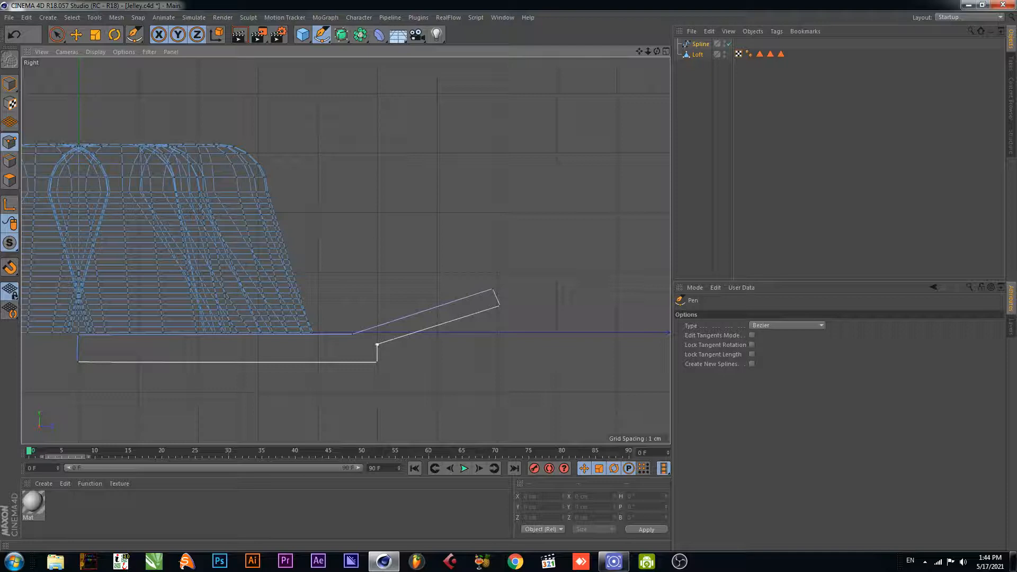
pyautogui.moveTo(378, 362); pyautogui.dragTo(359, 363)
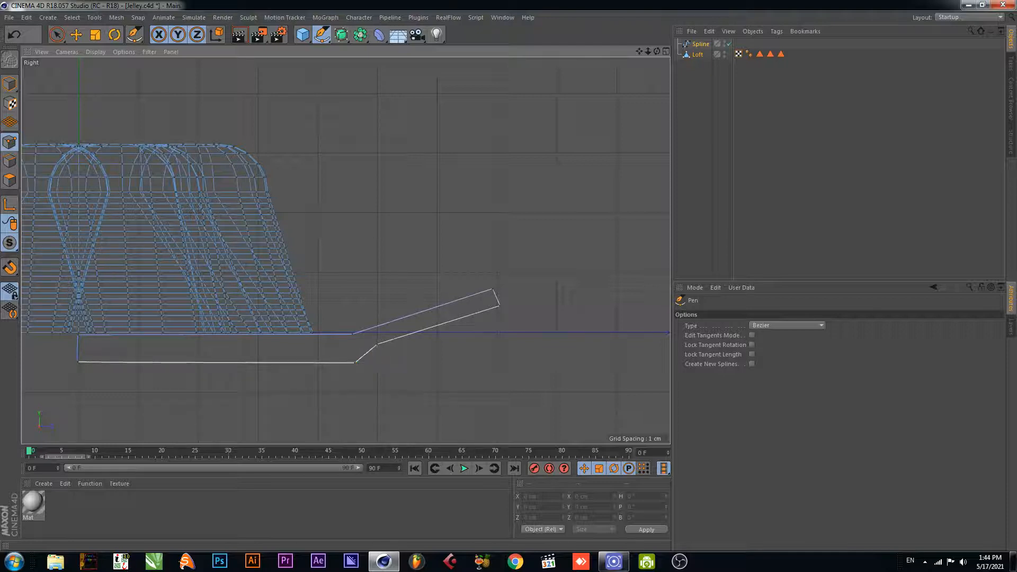
pyautogui.press('F5')
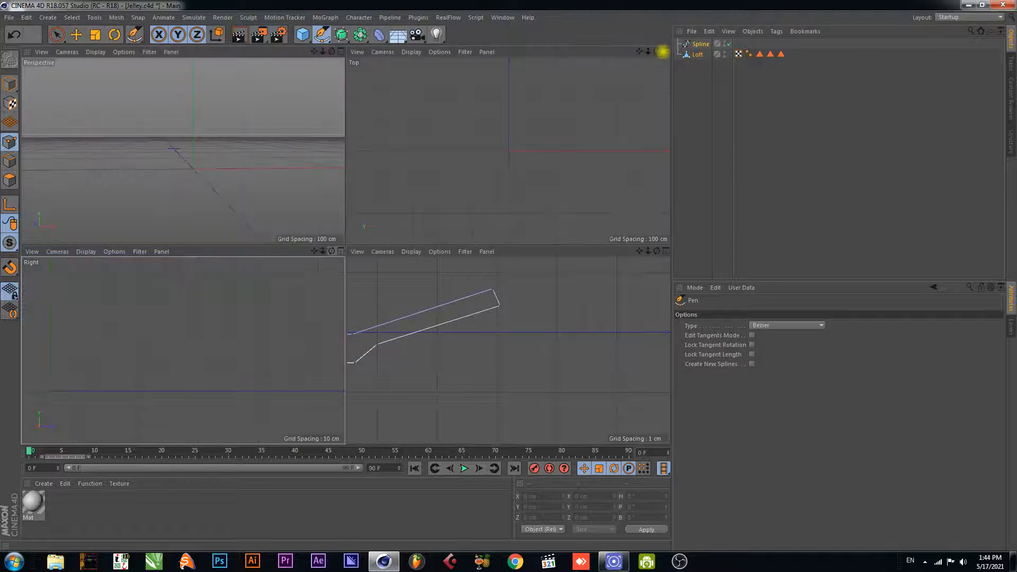
pyautogui.press('F1')
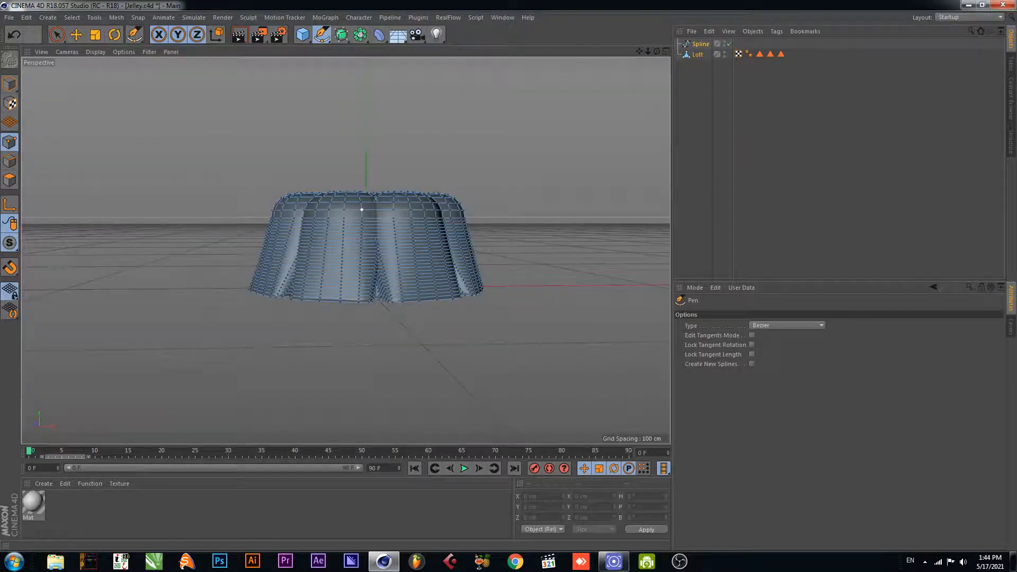
pyautogui.click(58, 35)
pyautogui.hotkey('ctrl', 's')
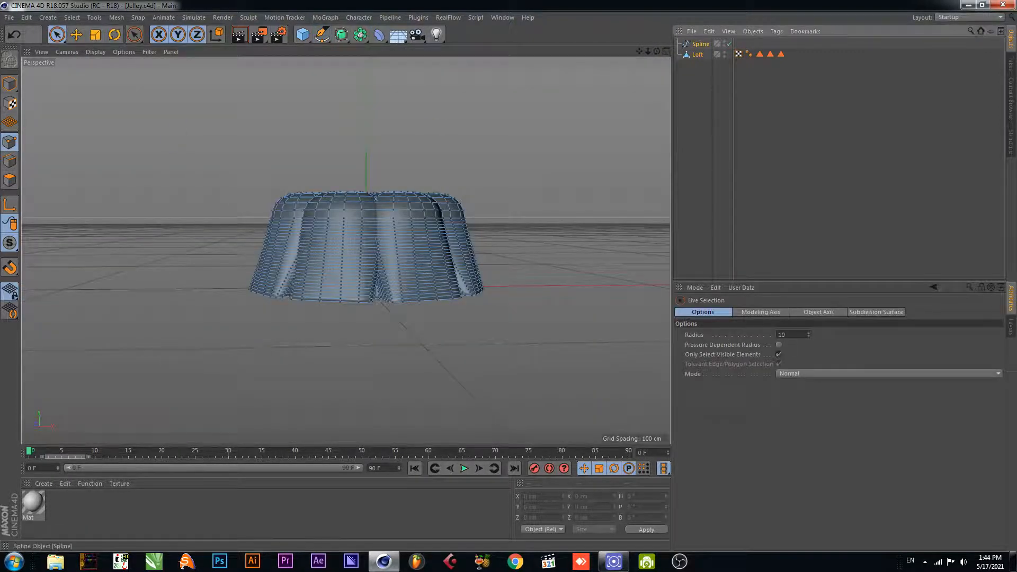
pyautogui.click(700, 44)
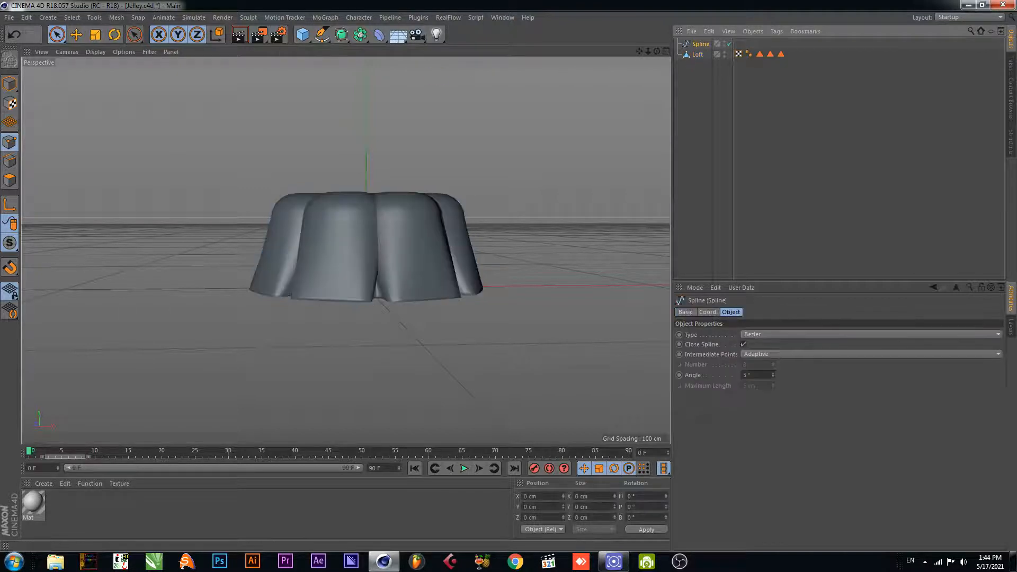
pyautogui.click(342, 35)
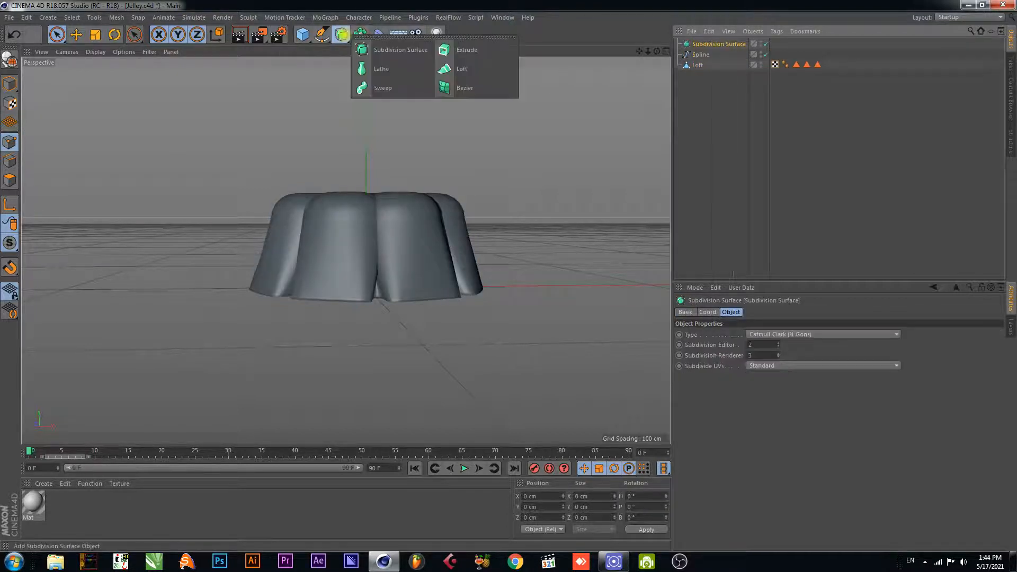
pyautogui.click(382, 68)
pyautogui.hotkey('ctrl', 'z')
pyautogui.hotkey('ctrl', 'z')
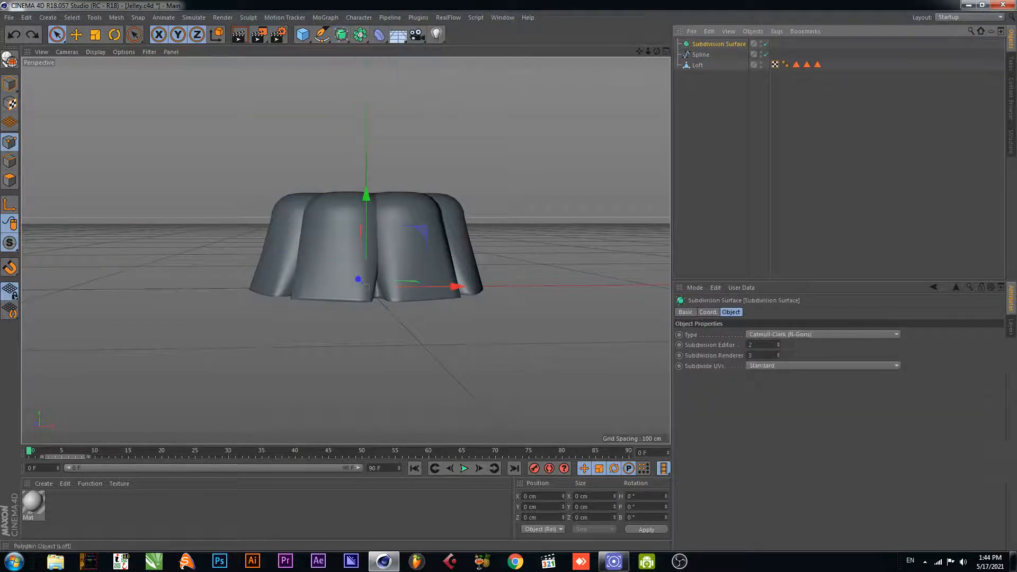
# Add a Lathe generator and nest the plate profile spline inside it.
pyautogui.click(341, 35)
pyautogui.click(382, 68)
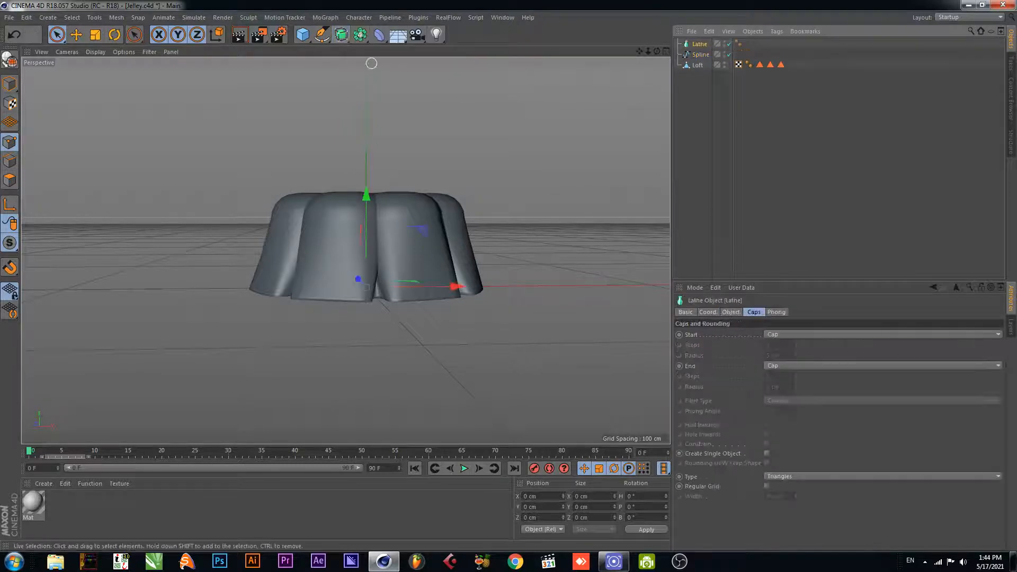
pyautogui.click(698, 53)
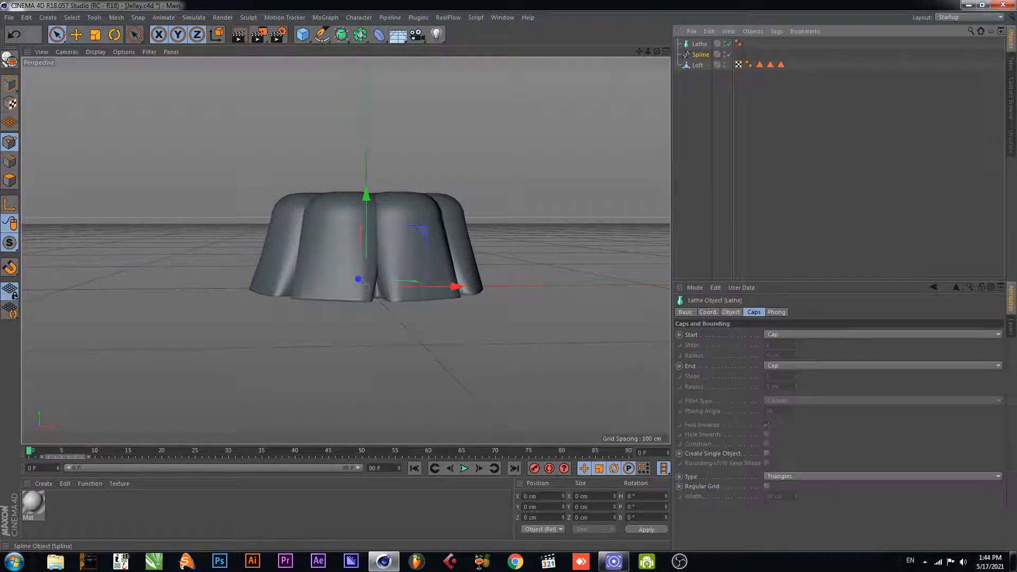
pyautogui.moveTo(699, 54); pyautogui.dragTo(699, 44)
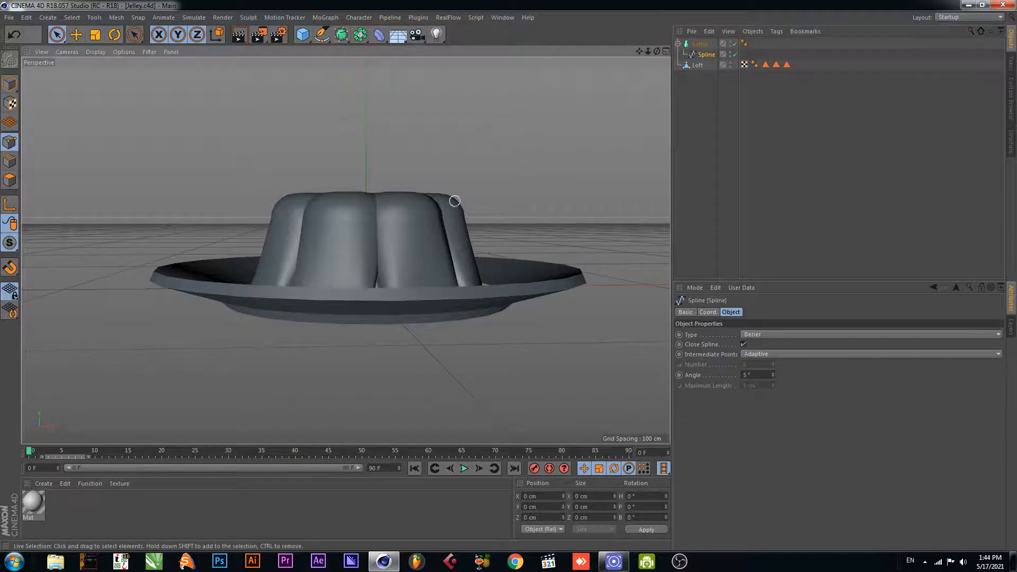
# Add a Subdivision Surface and nest the Lathe inside it to smooth the plate.
pyautogui.scroll(-3, 454, 204)
pyautogui.keyDown('alt'); pyautogui.moveTo(452, 216); pyautogui.dragTo(499, 235); pyautogui.keyUp('alt')
pyautogui.keyDown('alt'); pyautogui.moveTo(346, 251); pyautogui.dragTo(419, 145); pyautogui.keyUp('alt')
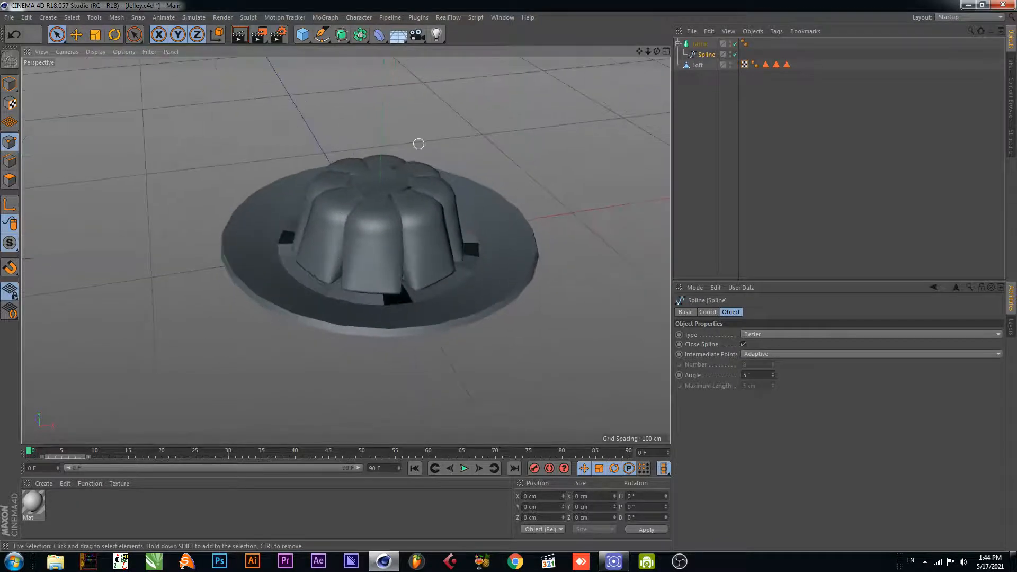
pyautogui.click(341, 35)
pyautogui.click(392, 50)
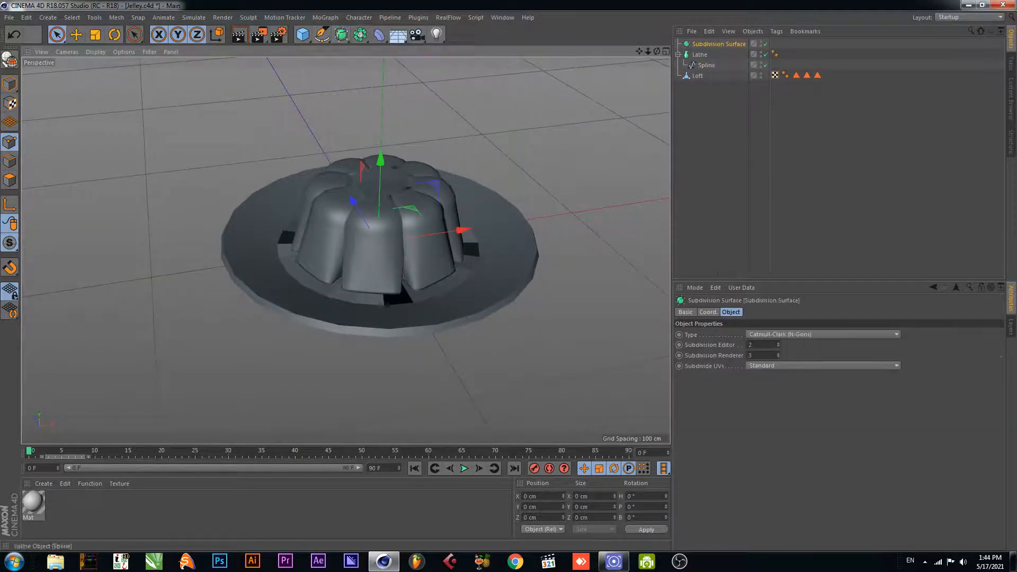
pyautogui.moveTo(700, 54); pyautogui.dragTo(707, 43)
pyautogui.scroll(5, 456, 199)
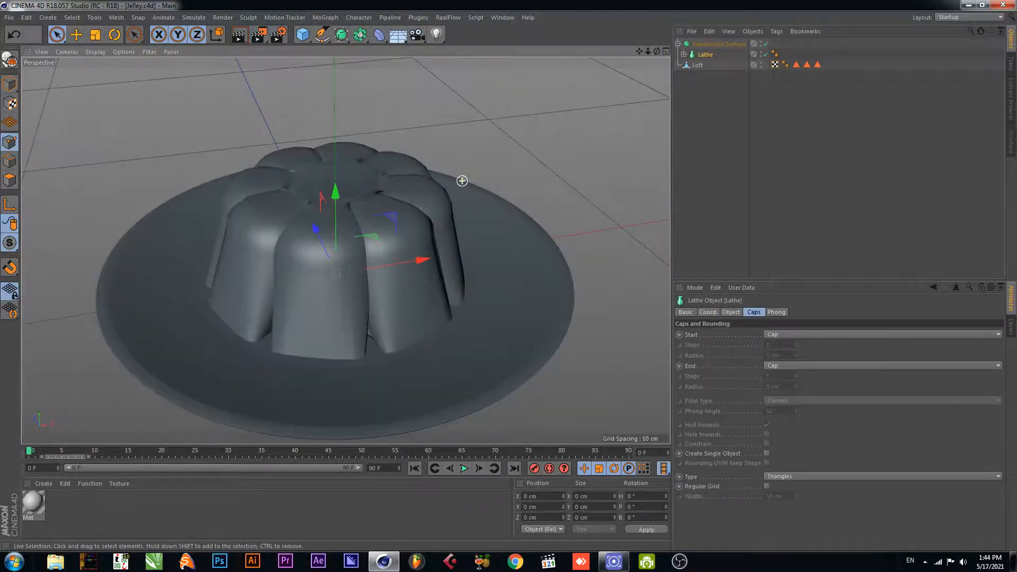
# Collapse the Subdivision Surface hierarchy, rename it Plate, and rename the Loft mesh Jelley.
pyautogui.scroll(-4, 478, 209)
pyautogui.keyDown('alt'); pyautogui.moveTo(486, 226); pyautogui.dragTo(484, 227); pyautogui.keyUp('alt')
pyautogui.click(678, 44)
pyautogui.click(710, 44)
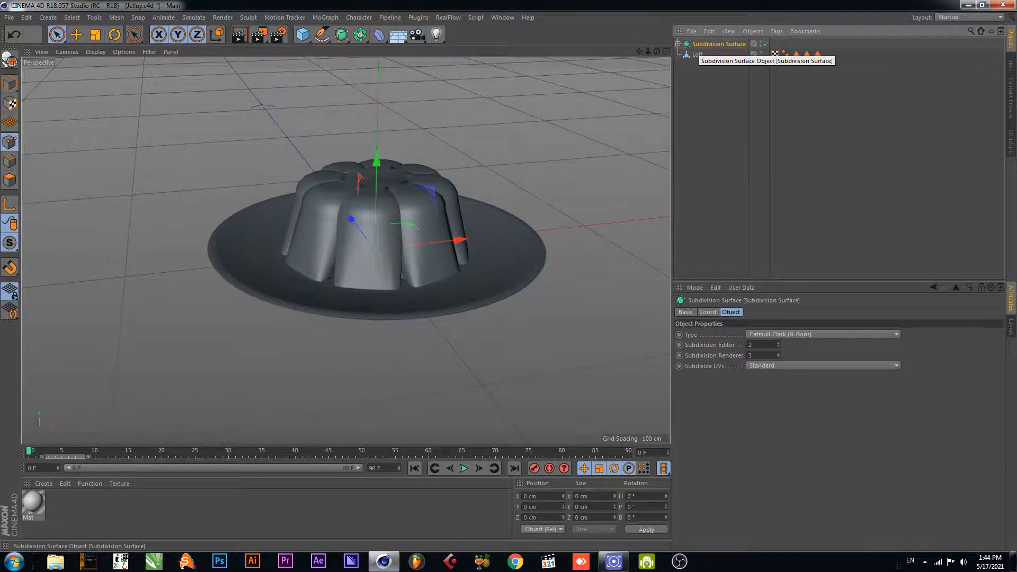
pyautogui.doubleClick(710, 44)
pyautogui.write('P')
pyautogui.press('Return')
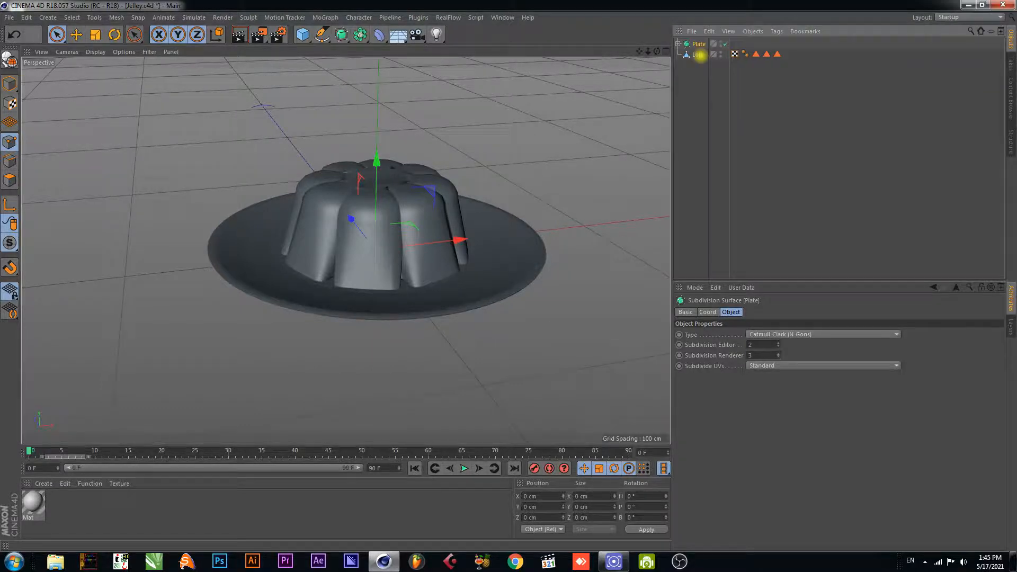
pyautogui.doubleClick(697, 54)
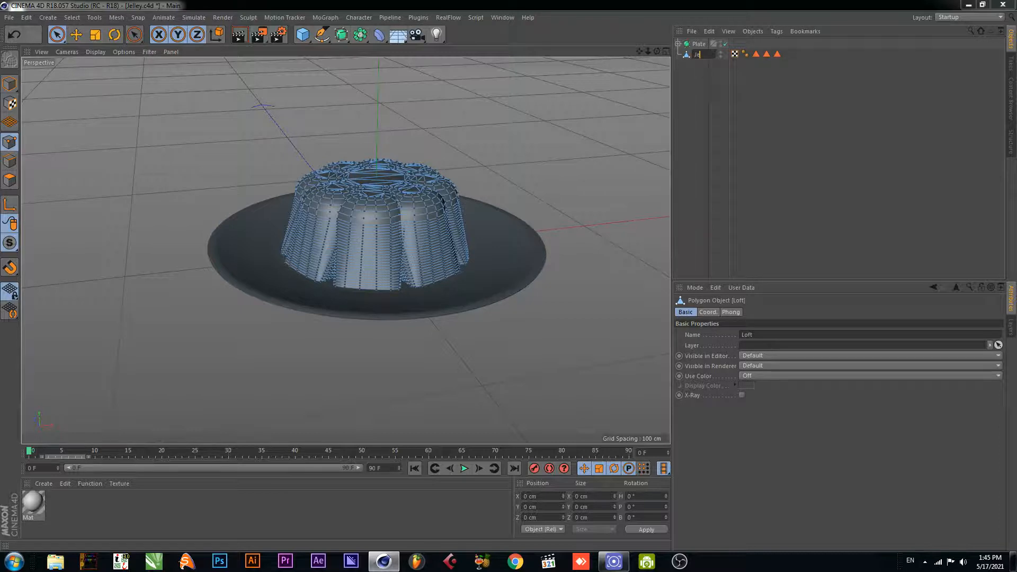
pyautogui.press('Return')
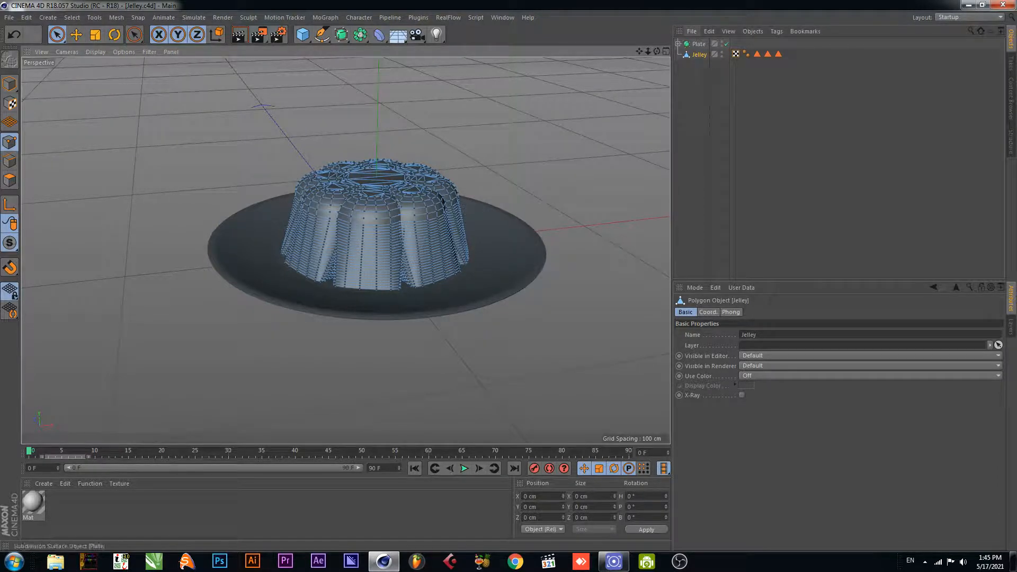
# Add a Null, nest the Plate and Jelley objects inside it, and select the Null.
pyautogui.moveTo(303, 35); pyautogui.dragTo(347, 45)
pyautogui.moveTo(689, 106); pyautogui.dragTo(697, 44)
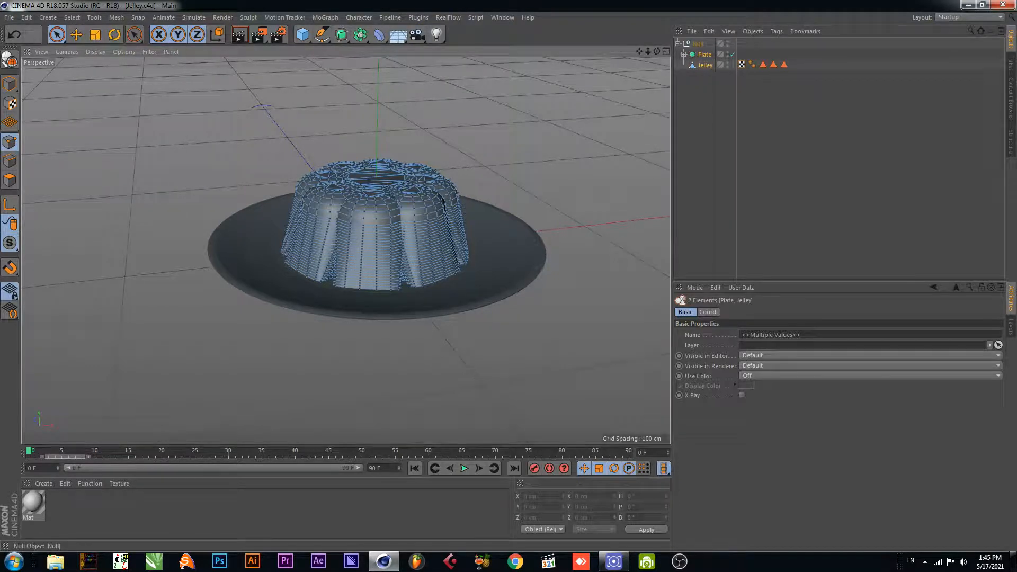
pyautogui.click(698, 43)
# Move the Null along the X axis to about 292.3 cm and keyframe its X position at frame 0.
pyautogui.click(708, 312)
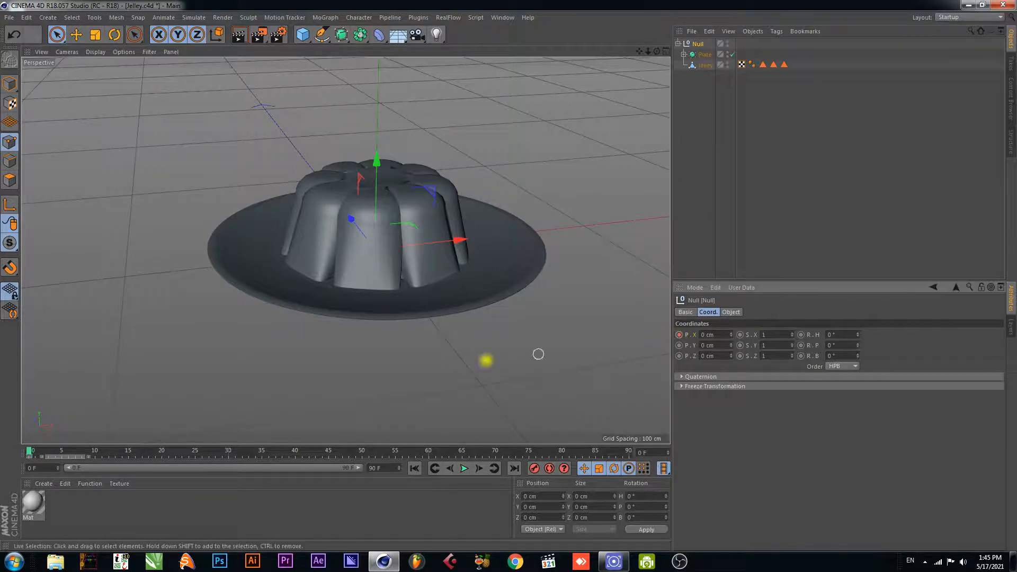
pyautogui.scroll(-2, 458, 247)
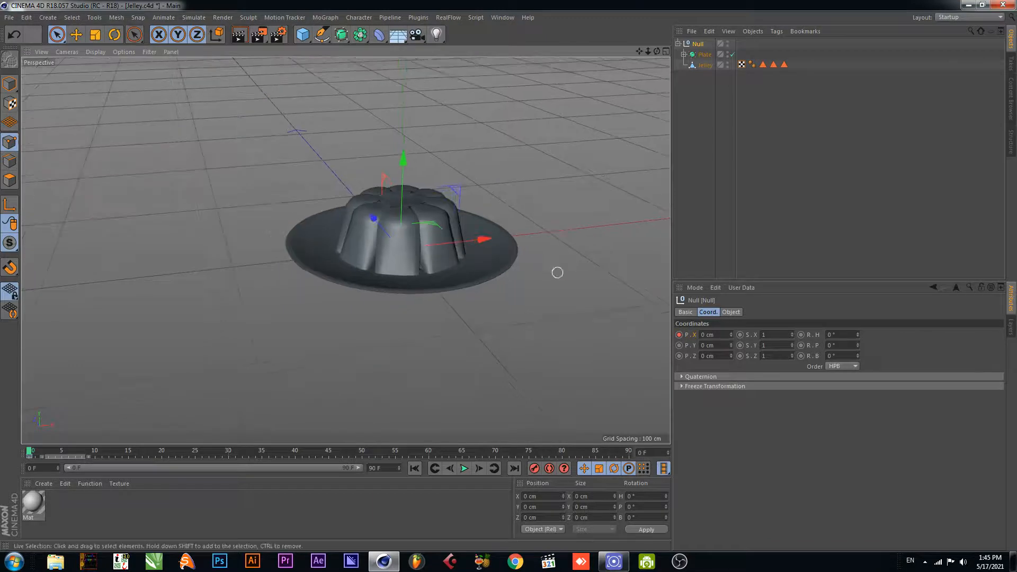
pyautogui.keyDown('alt'); pyautogui.moveTo(570, 273); pyautogui.dragTo(543, 248); pyautogui.keyUp('alt')
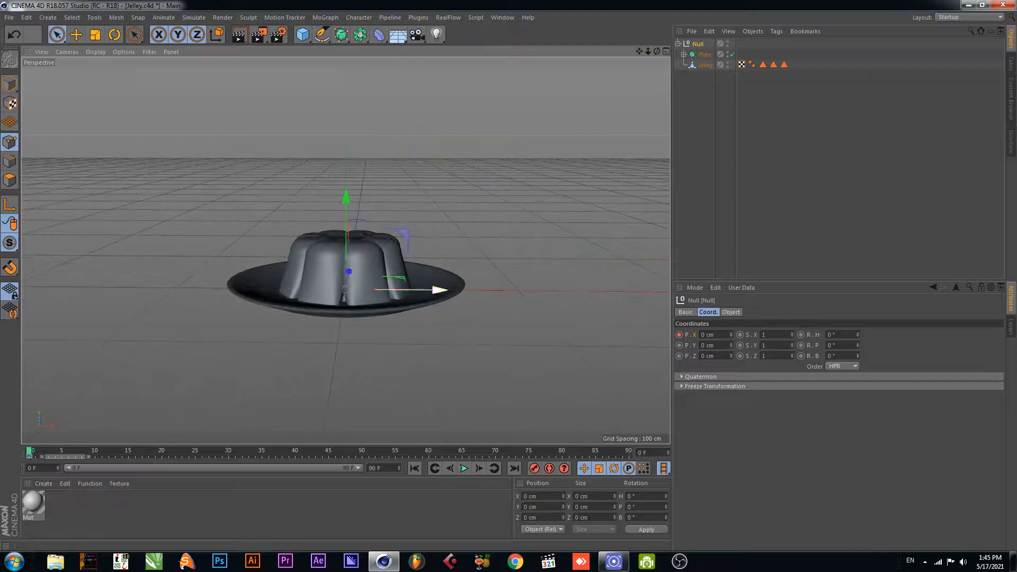
pyautogui.moveTo(439, 290)
pyautogui.mouseDown()
pyautogui.moveTo(588, 296)
pyautogui.moveTo(420, 287)
pyautogui.mouseUp()
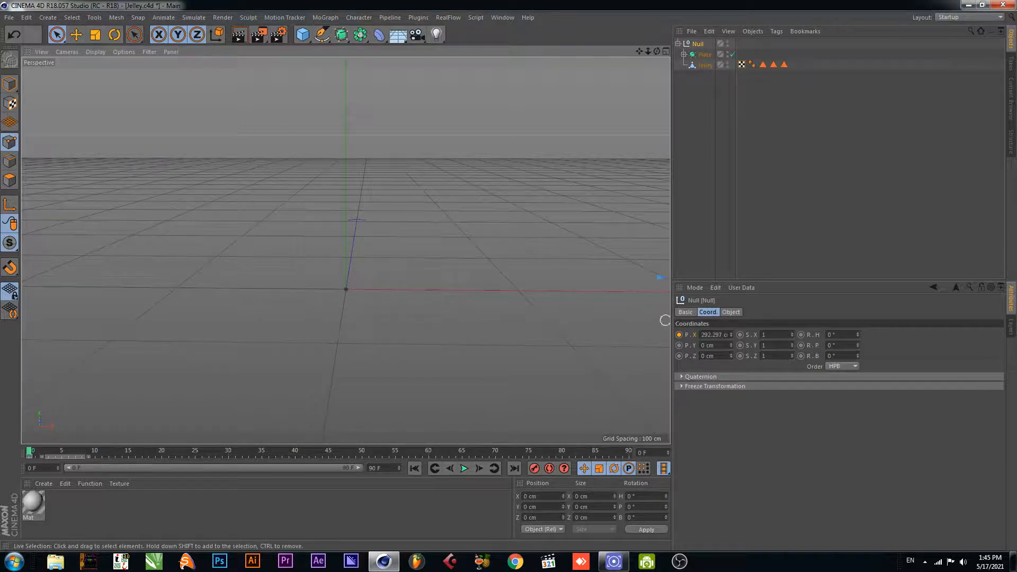
pyautogui.keyDown('ctrl'); pyautogui.click(679, 335); pyautogui.keyUp('ctrl')
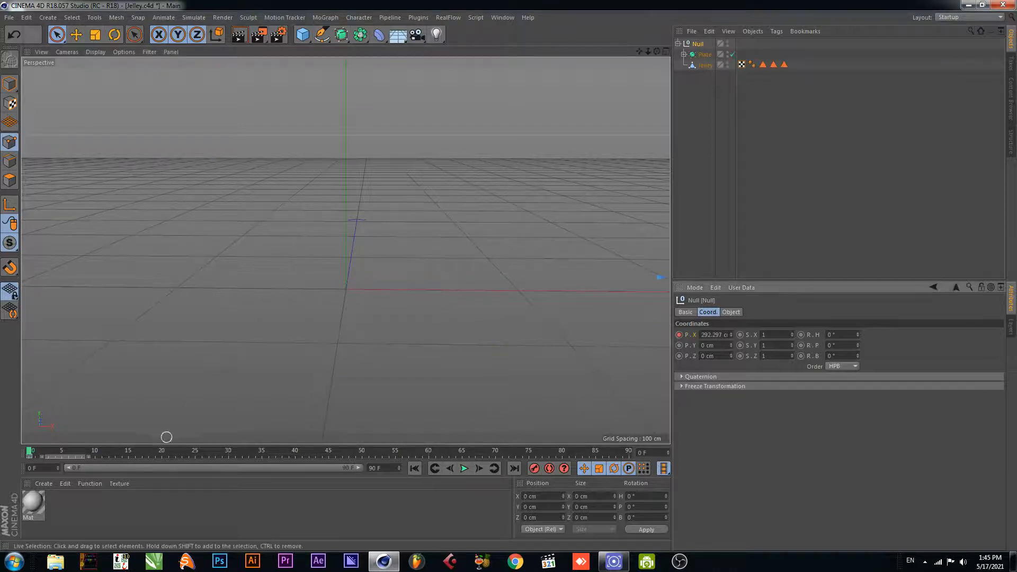
# At frame 21, move the Null back along X to about 0.6 cm, keyframe its X position, and play the animation.
pyautogui.moveTo(151, 451); pyautogui.dragTo(168, 451)
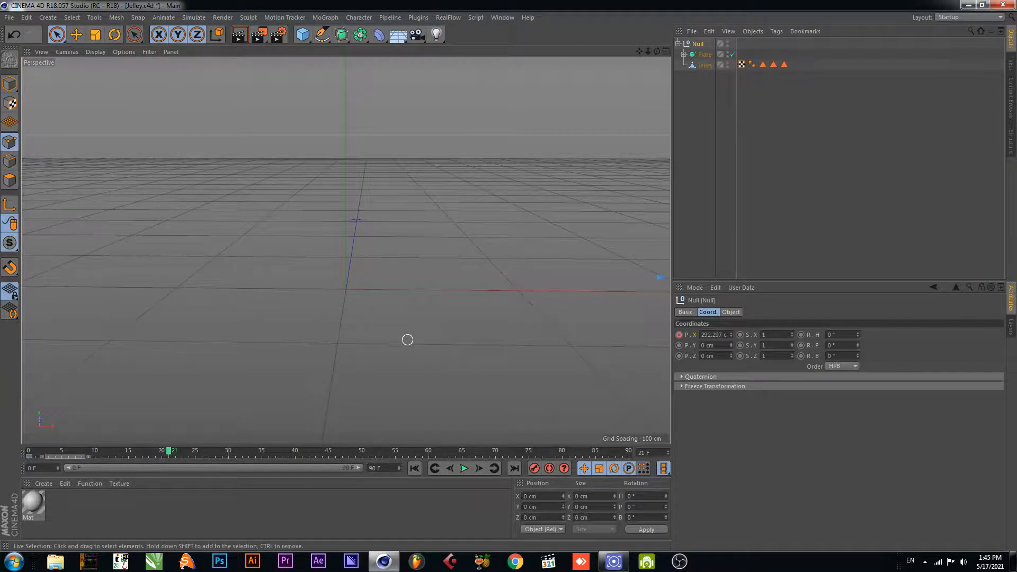
pyautogui.keyDown('alt'); pyautogui.moveTo(483, 326); pyautogui.dragTo(482, 296, button='middle'); pyautogui.keyUp('alt')
pyautogui.keyDown('alt'); pyautogui.moveTo(345, 249); pyautogui.dragTo(345, 249, button='middle'); pyautogui.keyUp('alt')
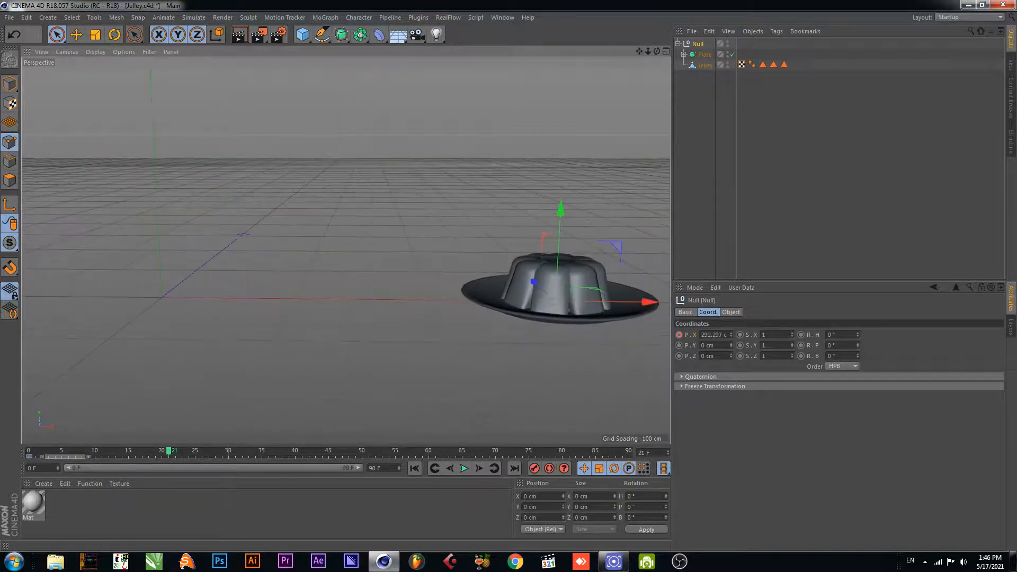
pyautogui.moveTo(636, 302); pyautogui.dragTo(214, 328)
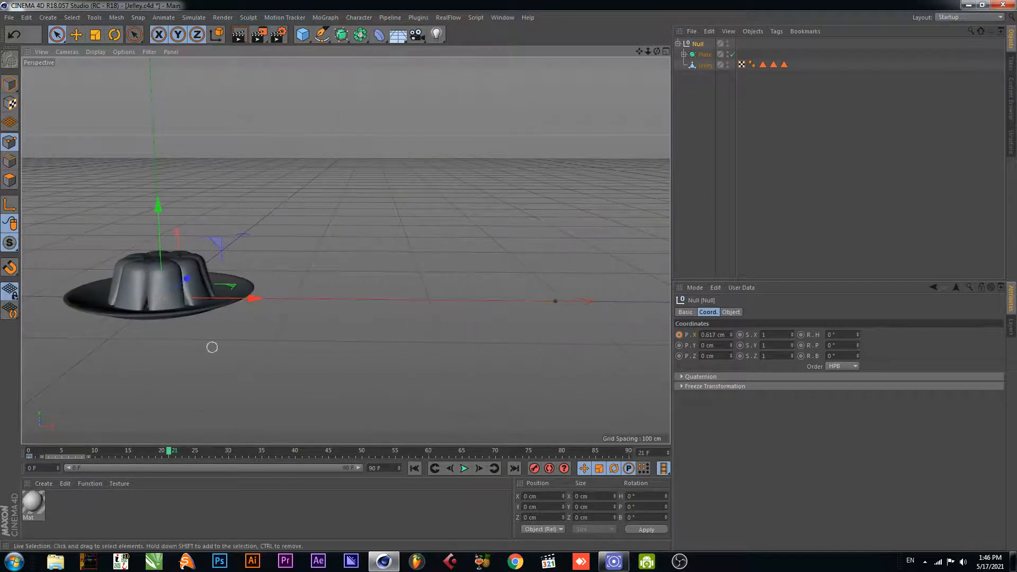
pyautogui.press('F9')
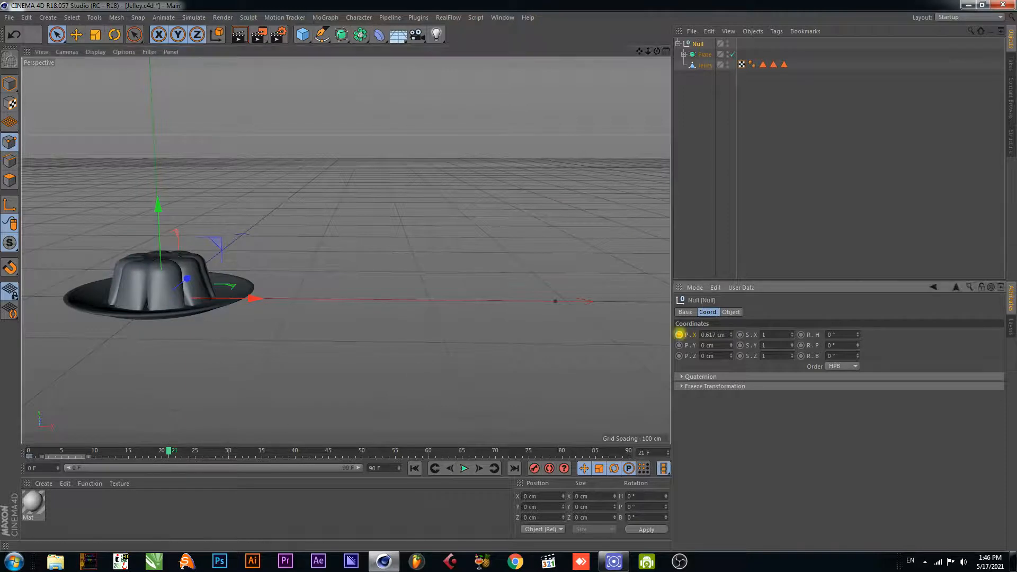
pyautogui.press('F8')
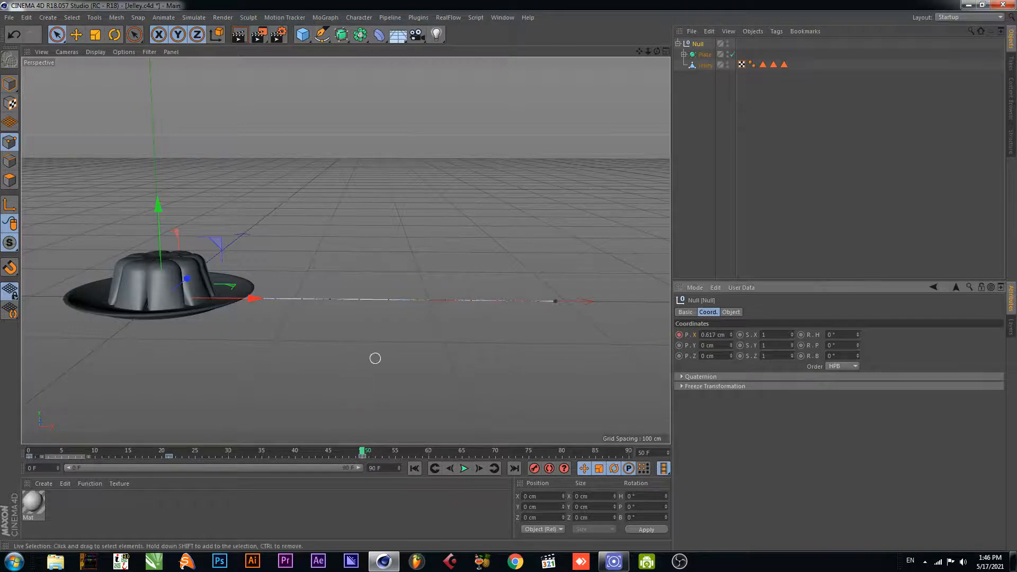
# At frame 83, move the Null along the X axis to about -289 cm and keyframe its X position.
pyautogui.click(404, 451)
pyautogui.moveTo(404, 451); pyautogui.dragTo(576, 451)
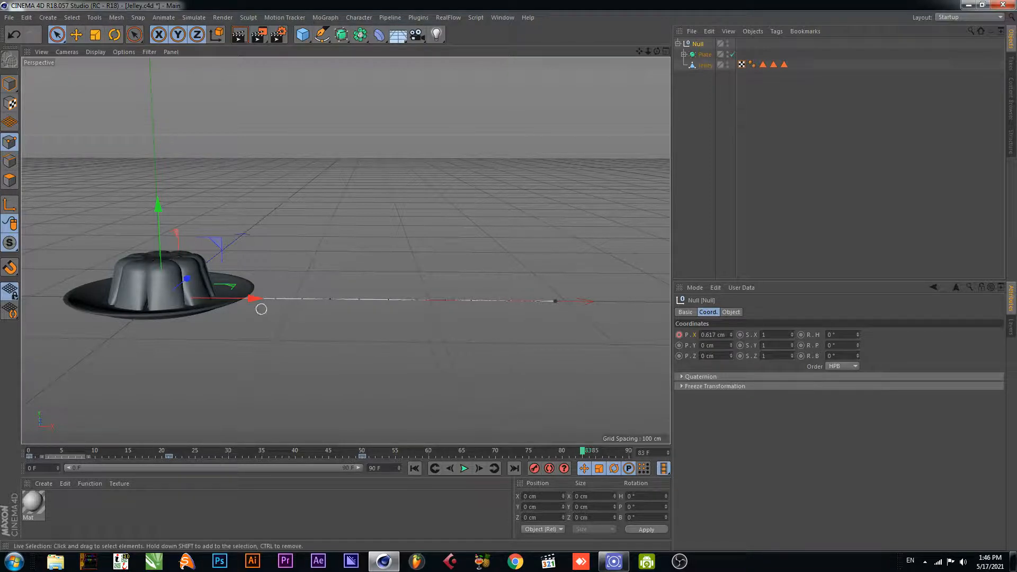
pyautogui.moveTo(254, 298); pyautogui.dragTo(5, 298)
pyautogui.scroll(-3, 406, 306)
pyautogui.scroll(2, 405, 306)
pyautogui.moveTo(135, 299); pyautogui.dragTo(40, 298)
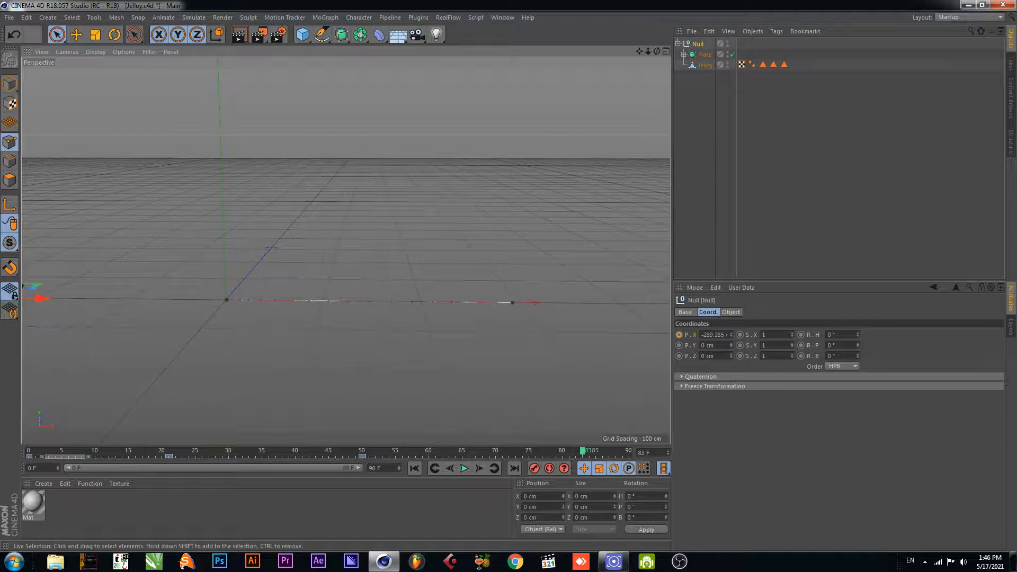
pyautogui.hotkey('ctrl', 's')
# Play the animation to check the Null's slide, stop it, and save the project.
pyautogui.click(464, 468)
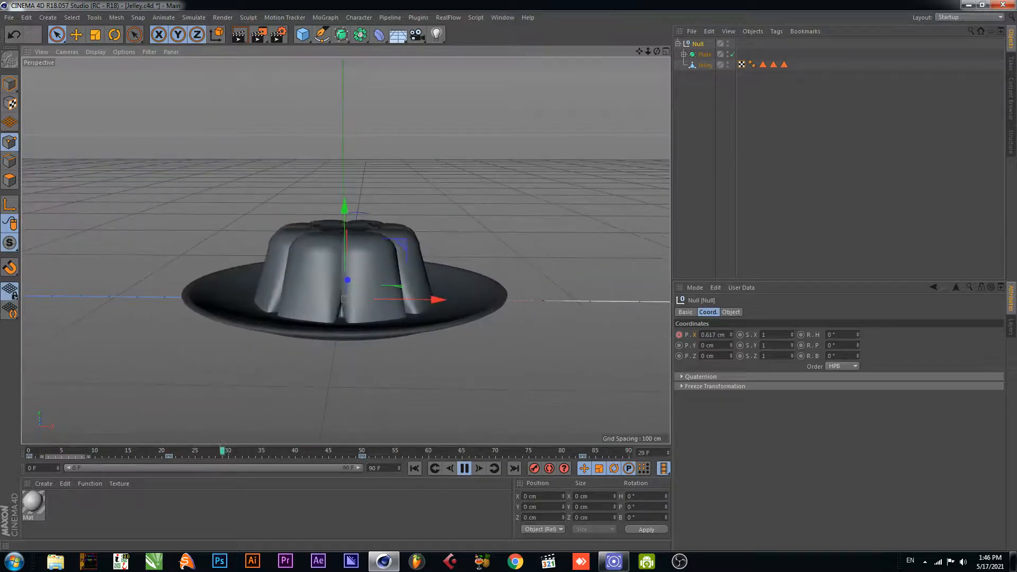
pyautogui.click(464, 468)
pyautogui.hotkey('ctrl', 's')
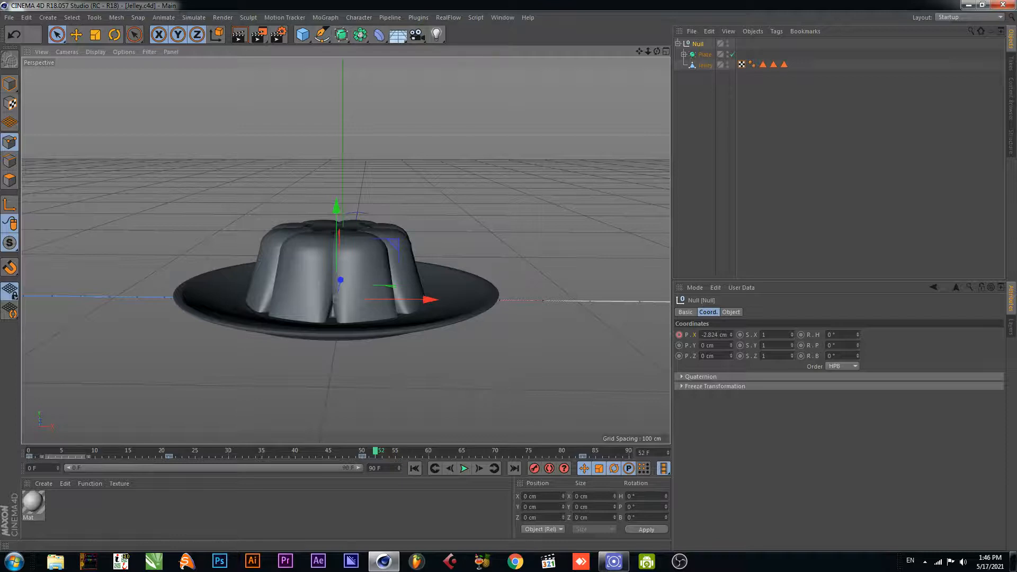
# Add a Jiggle deformer as a child of the Jelley object, save, and test it by playing the animation.
pyautogui.click(704, 65)
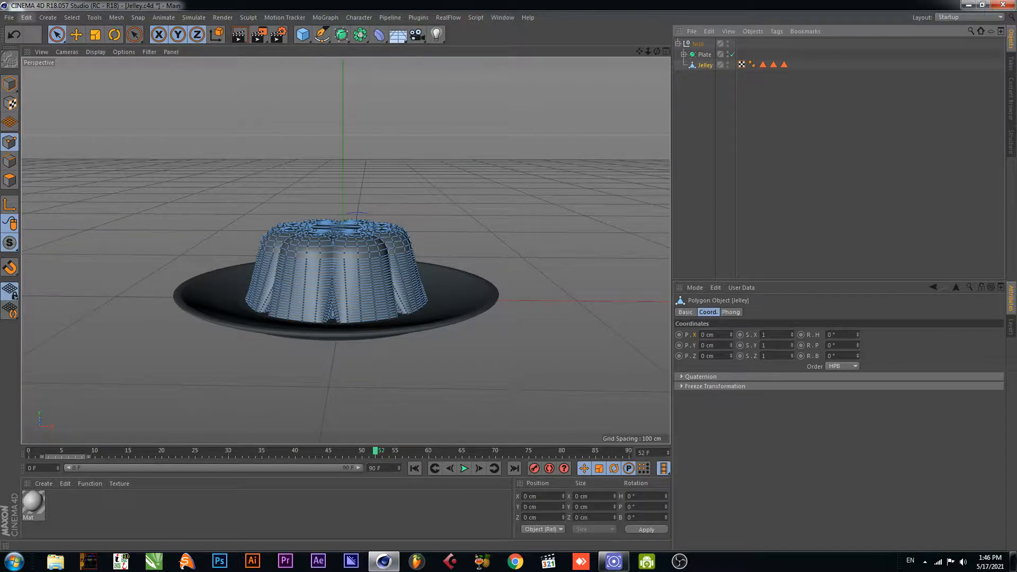
pyautogui.click(48, 18)
pyautogui.moveTo(59, 68)
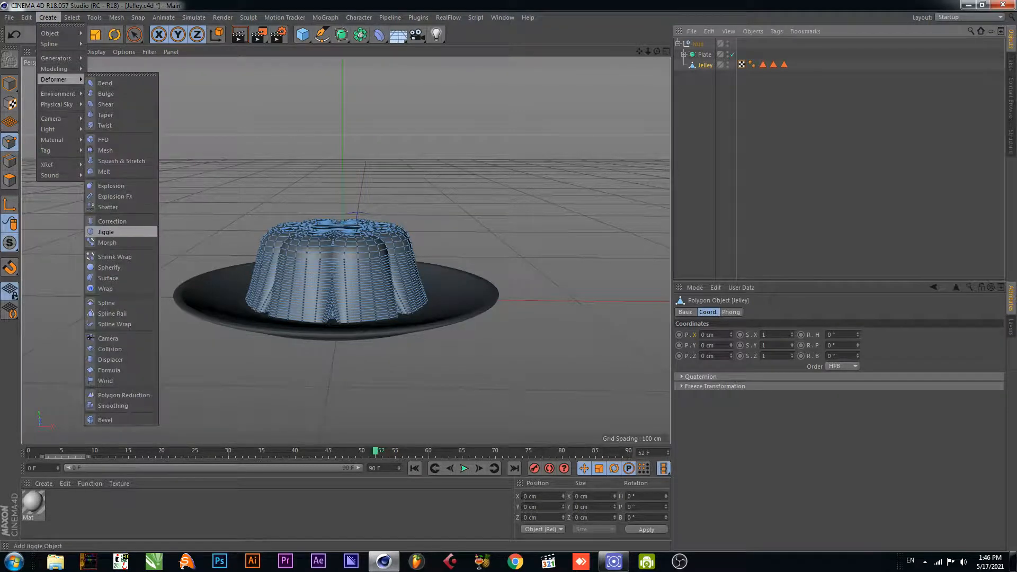
pyautogui.click(106, 232)
pyautogui.hotkey('ctrl', 's')
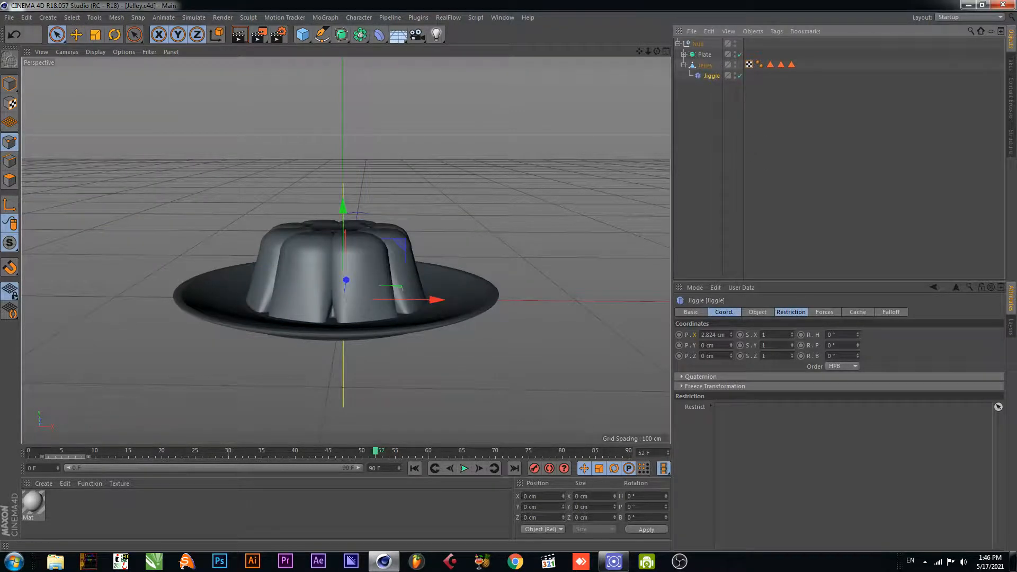
pyautogui.click(463, 469)
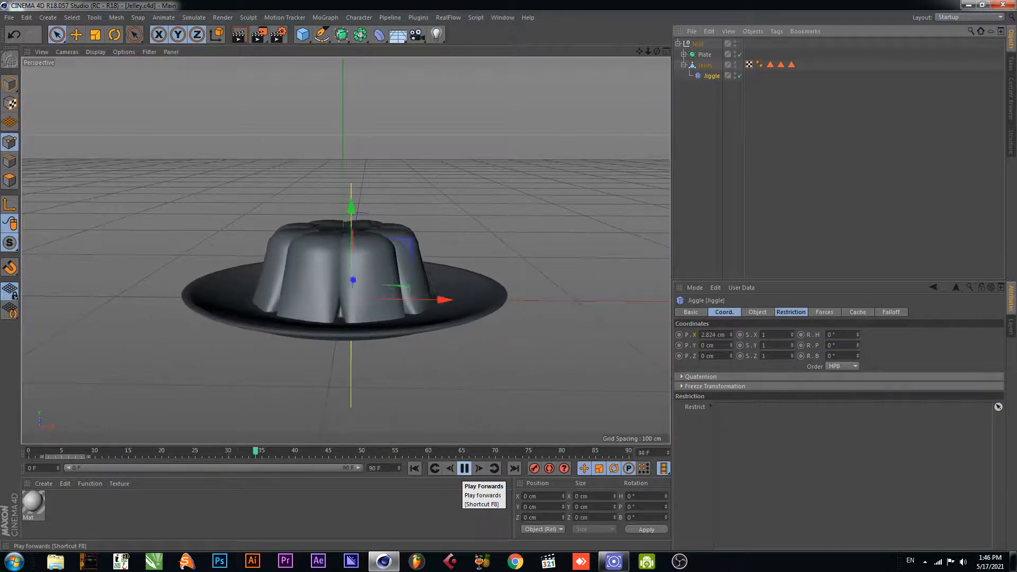
pyautogui.click(464, 468)
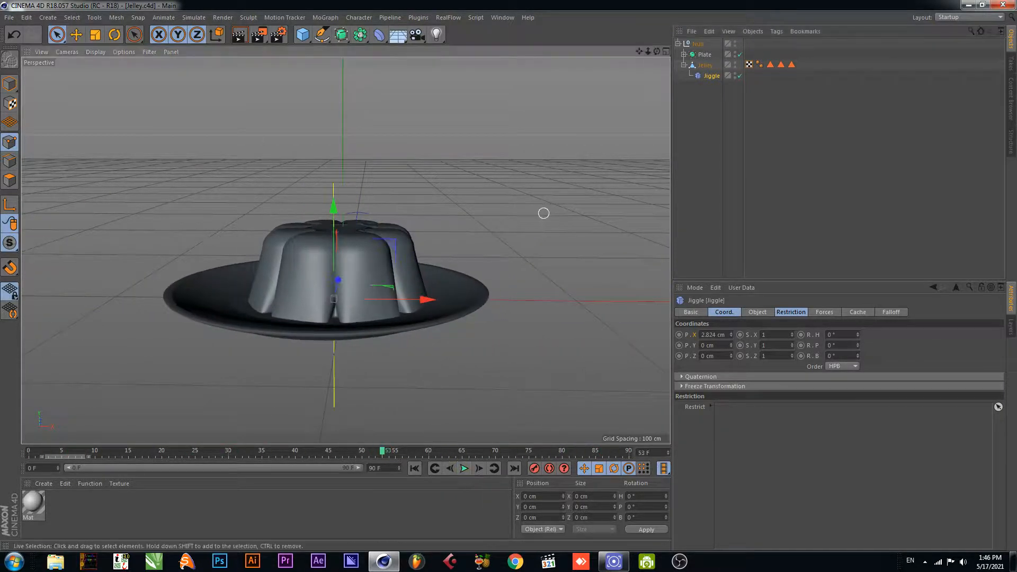
# In the Right view, select the upper half of the Jelley object's points with Rectangle Selection.
pyautogui.click(684, 65)
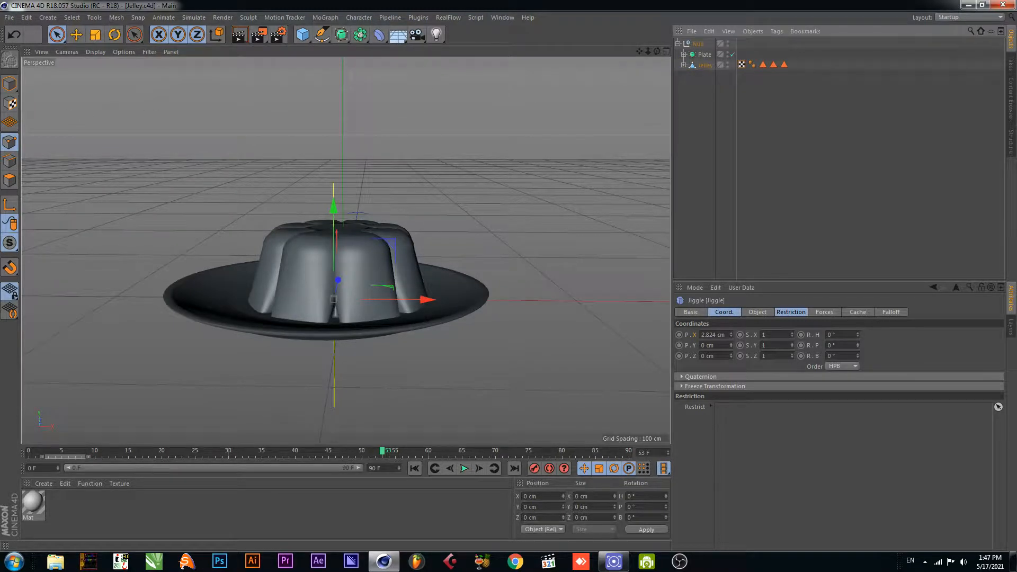
pyautogui.press('F5')
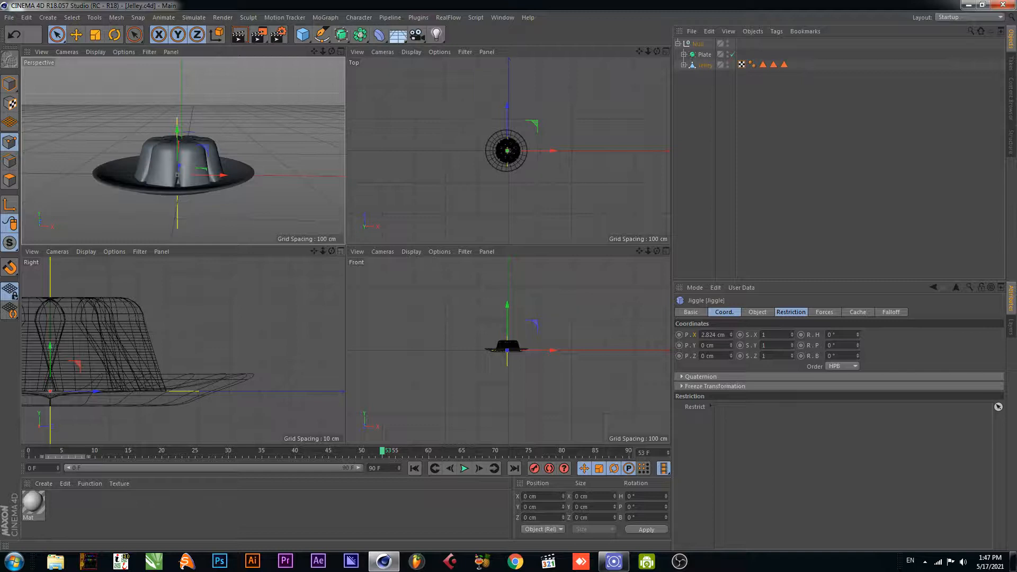
pyautogui.press('F3')
pyautogui.moveTo(639, 52); pyautogui.dragTo(884, 71)
pyautogui.moveTo(58, 34); pyautogui.dragTo(98, 66)
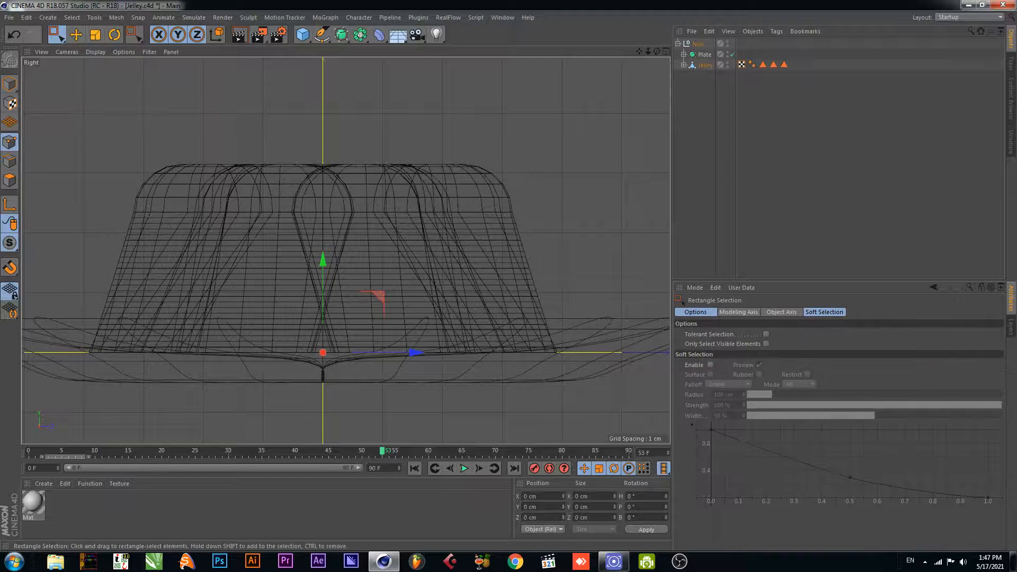
pyautogui.moveTo(598, 119); pyautogui.dragTo(74, 272)
pyautogui.click(704, 65)
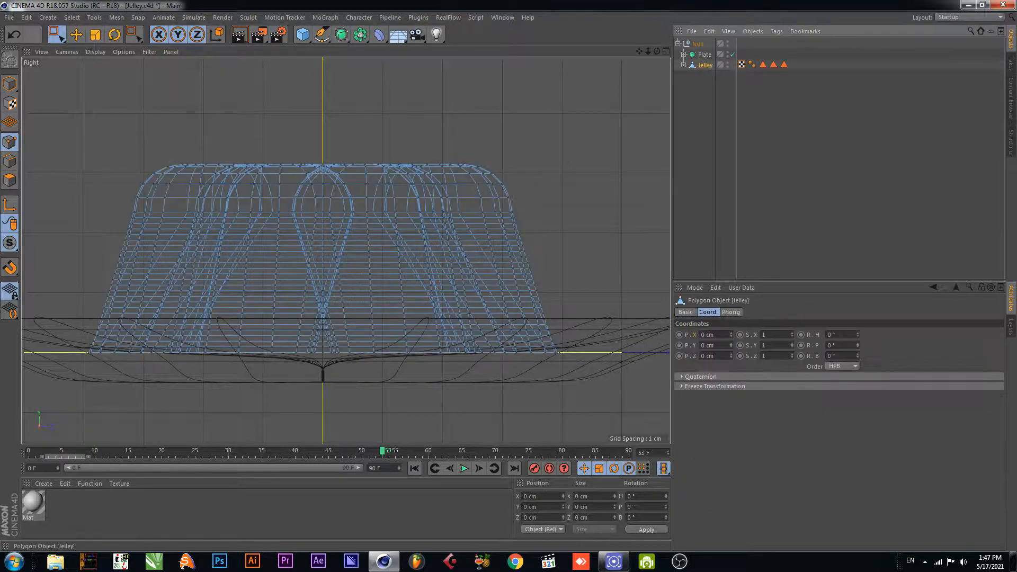
pyautogui.moveTo(492, 144); pyautogui.dragTo(38, 272)
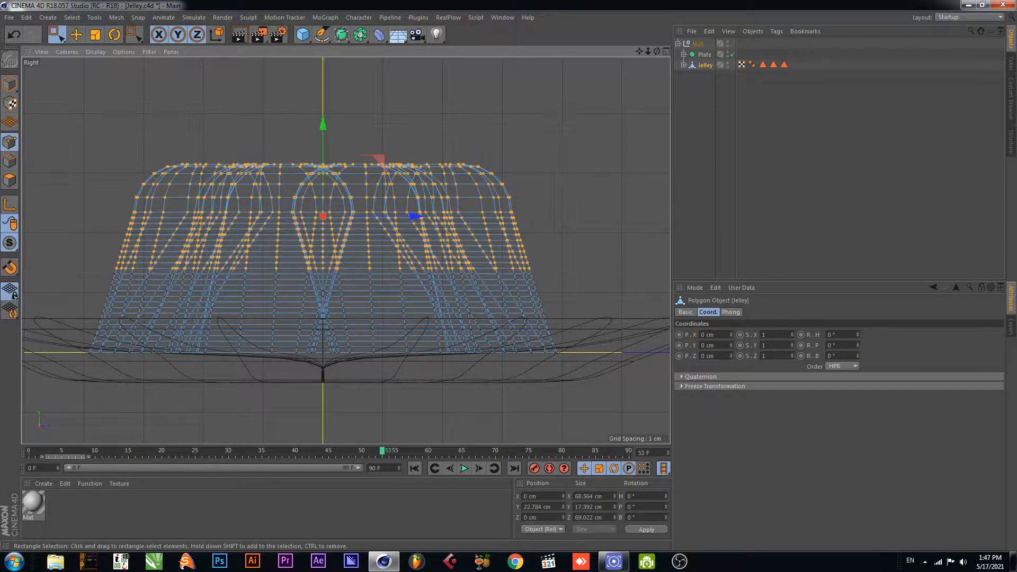
# Return to the Perspective view and set the selected points' vertex weight to 100%.
pyautogui.click(667, 51)
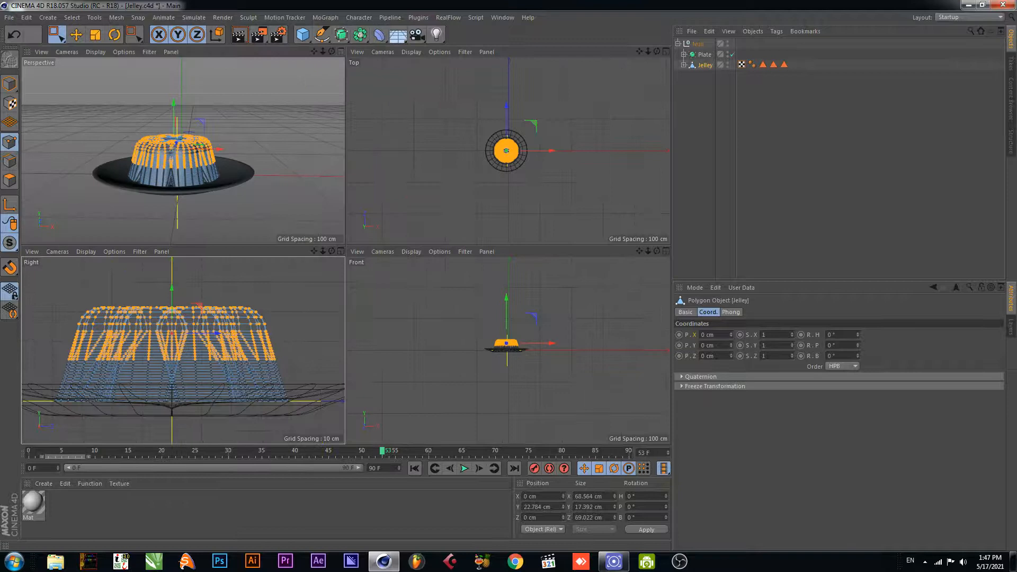
pyautogui.click(343, 51)
pyautogui.scroll(2, 288, 188)
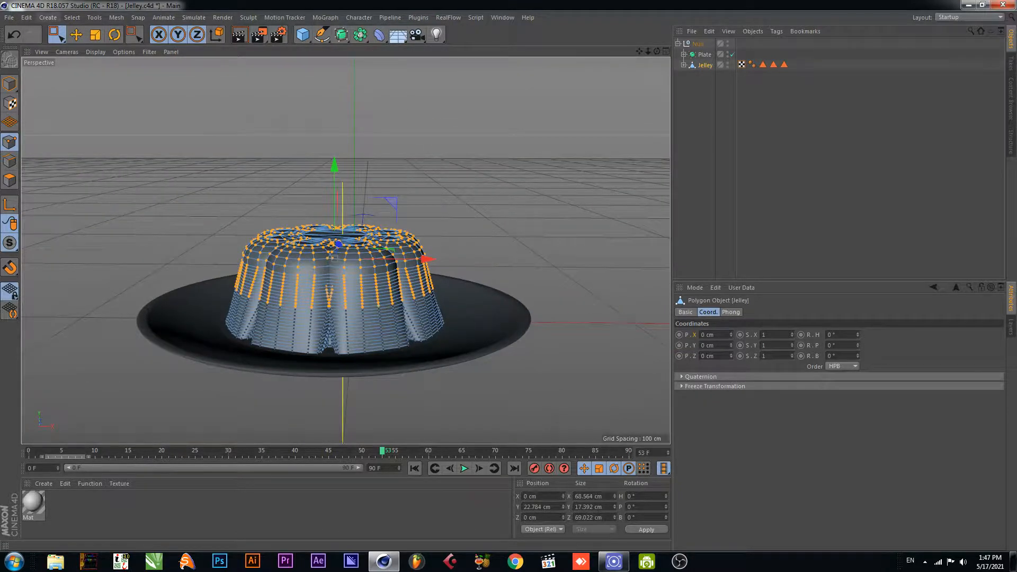
pyautogui.click(72, 18)
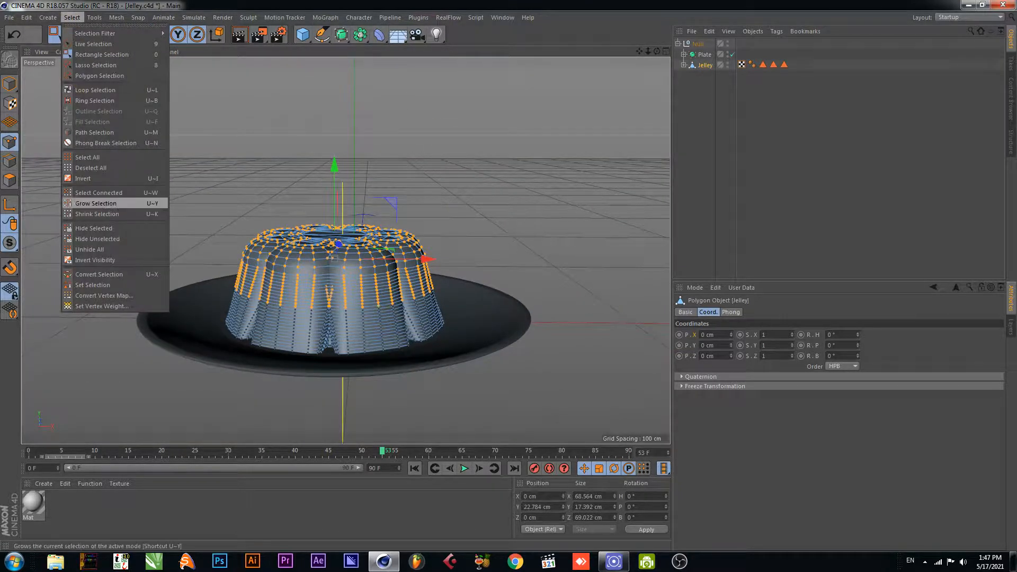
pyautogui.click(88, 306)
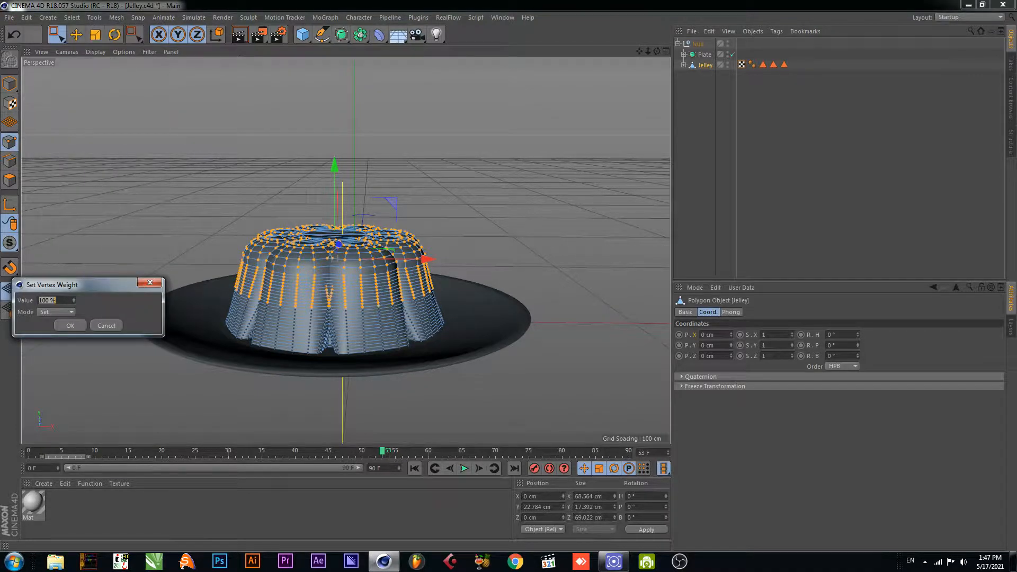
pyautogui.press('Return')
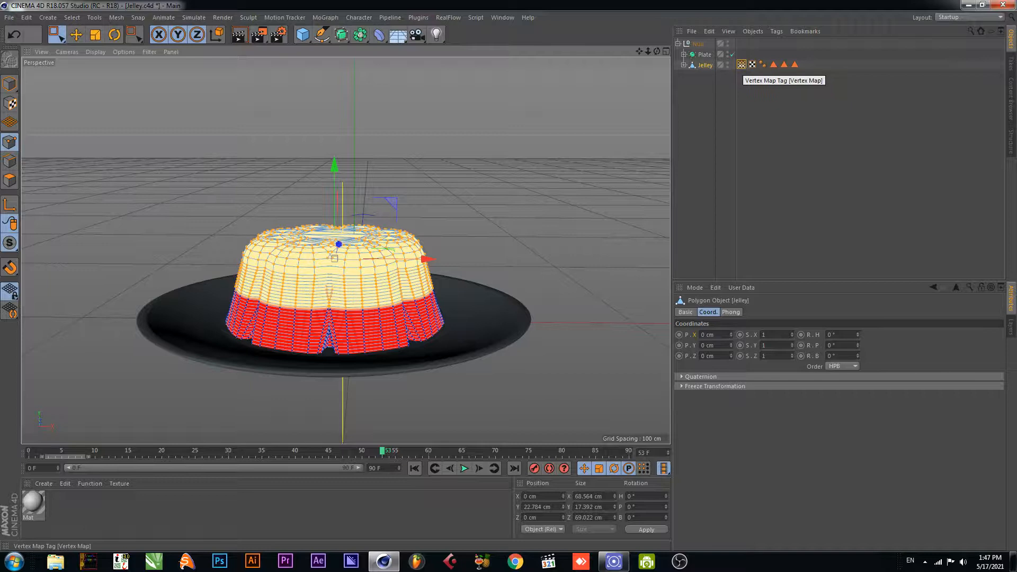
# Smooth the whole Jelley vertex map using the Paint Tool in Smooth mode with a Smooth value of 50.
pyautogui.doubleClick(741, 65)
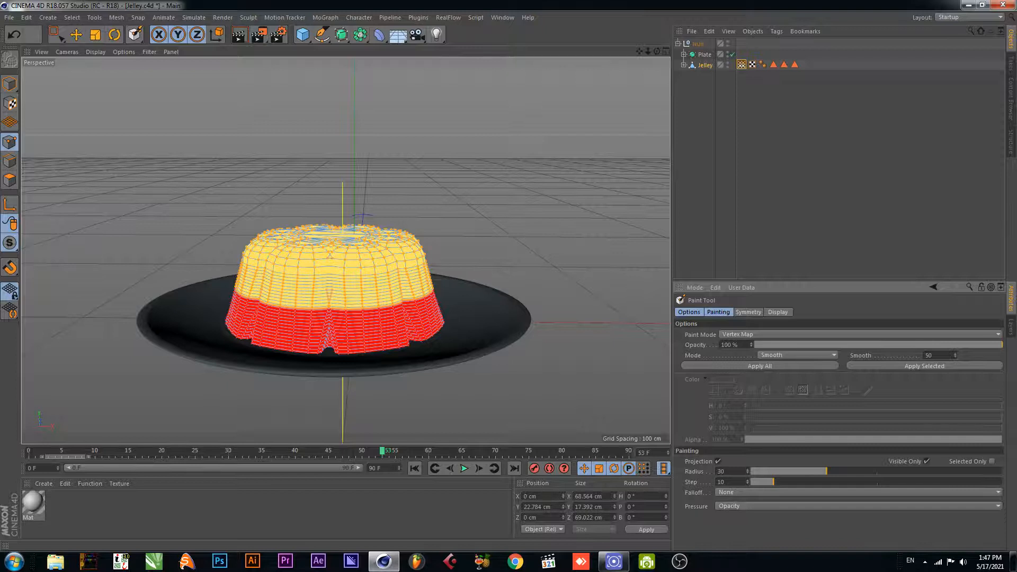
pyautogui.click(786, 354)
pyautogui.click(863, 353)
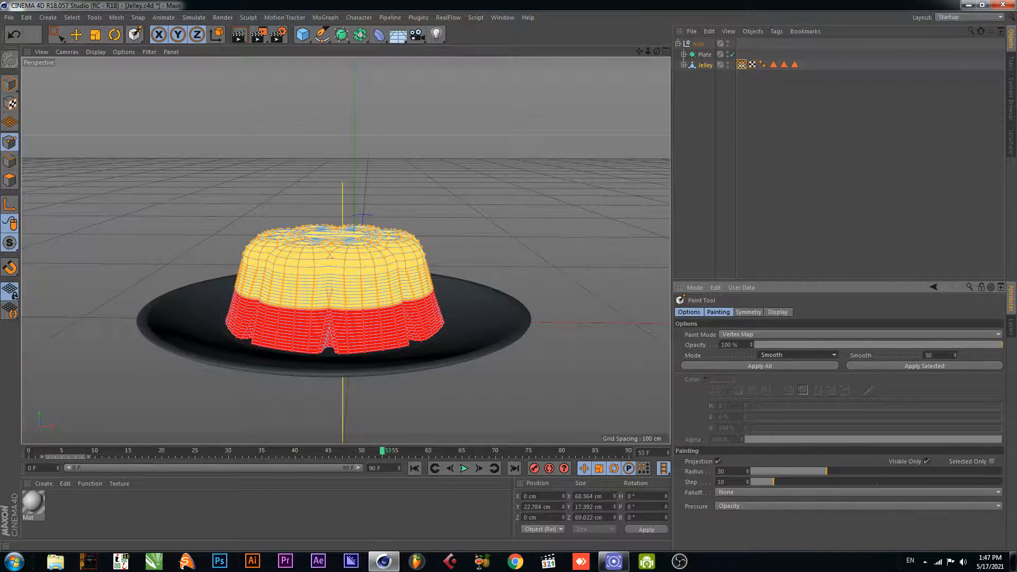
pyautogui.click(758, 365)
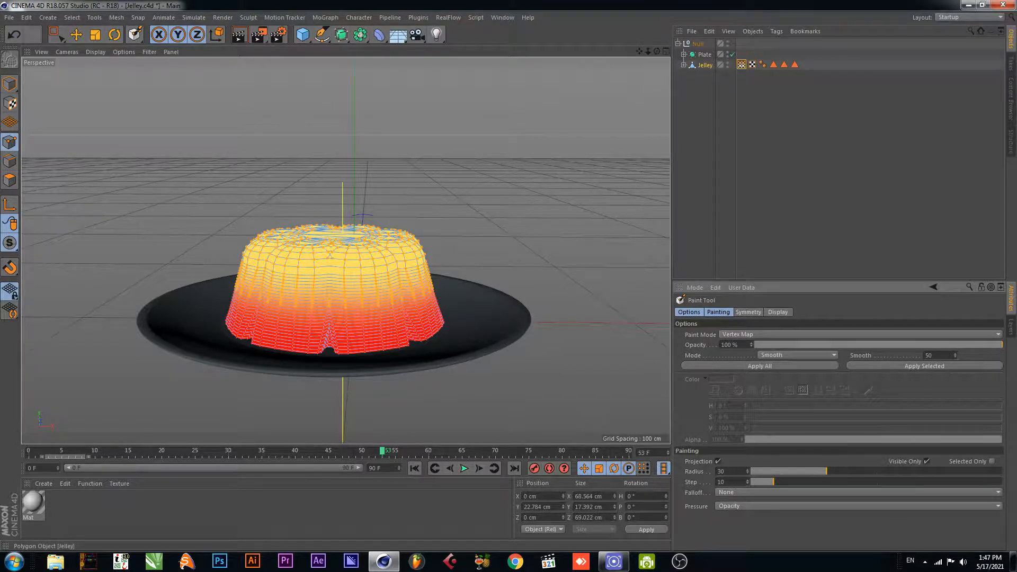
# Restrict the Jiggle deformer with the Jelley's vertex map and play the animation to check the wobble.
pyautogui.click(684, 65)
pyautogui.click(708, 76)
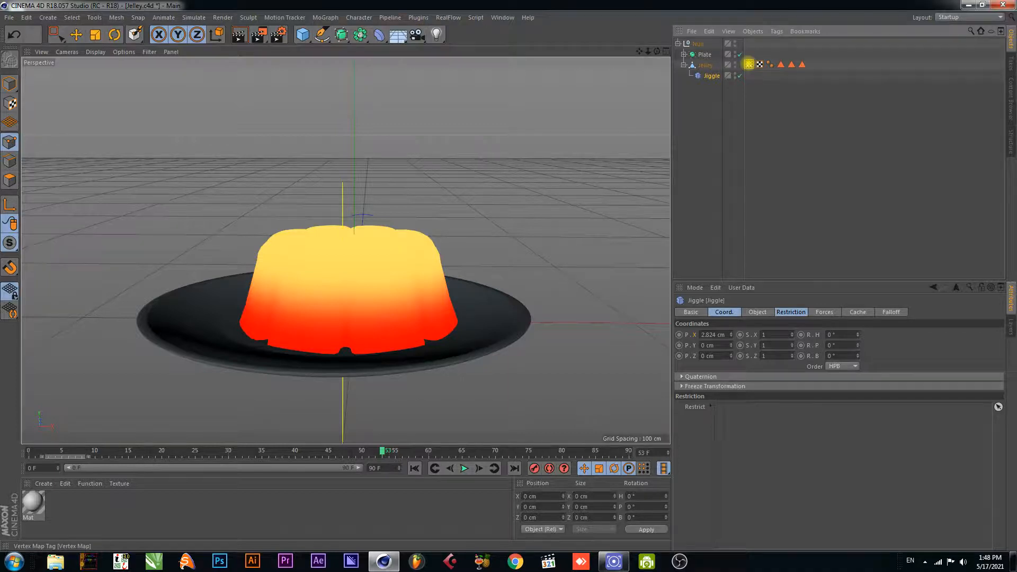
pyautogui.moveTo(749, 64); pyautogui.dragTo(742, 408)
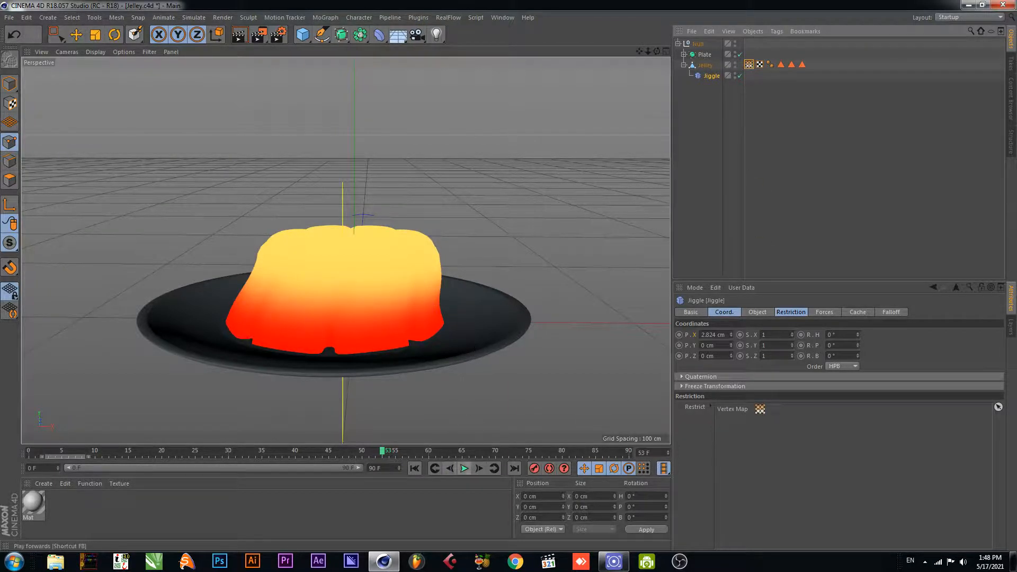
pyautogui.click(464, 468)
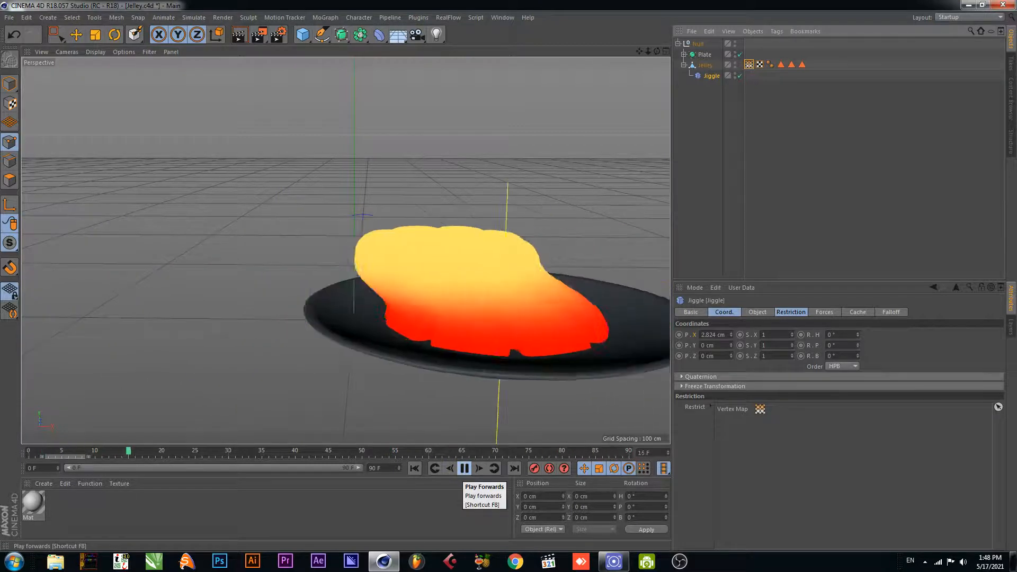
pyautogui.click(465, 468)
# Save the project and apply the existing Mat material to the Plate.
pyautogui.click(342, 505)
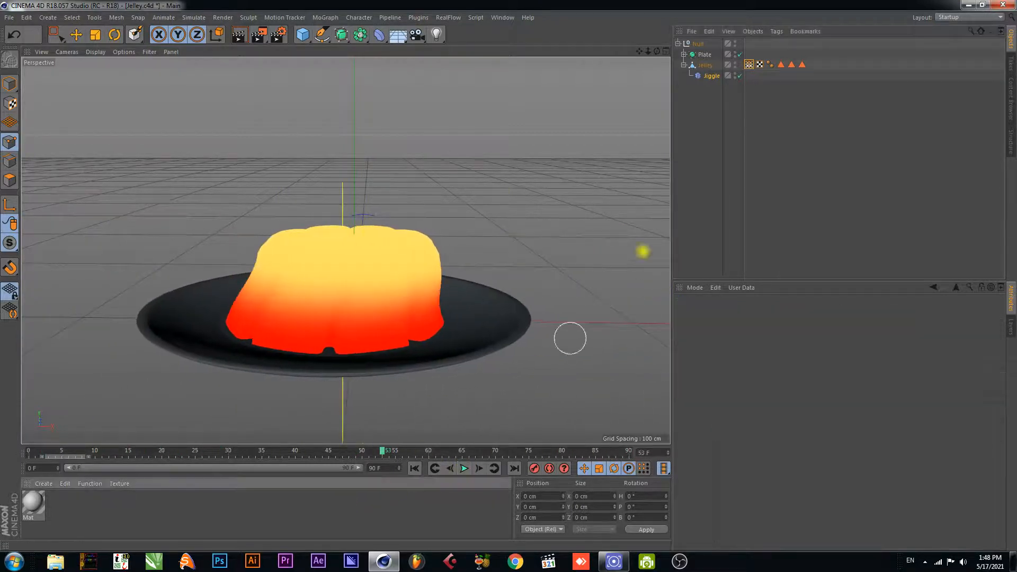
pyautogui.hotkey('ctrl', 's')
pyautogui.moveTo(34, 504); pyautogui.dragTo(466, 334)
# Create a new material and apply it to the Jelley object.
pyautogui.click(165, 502)
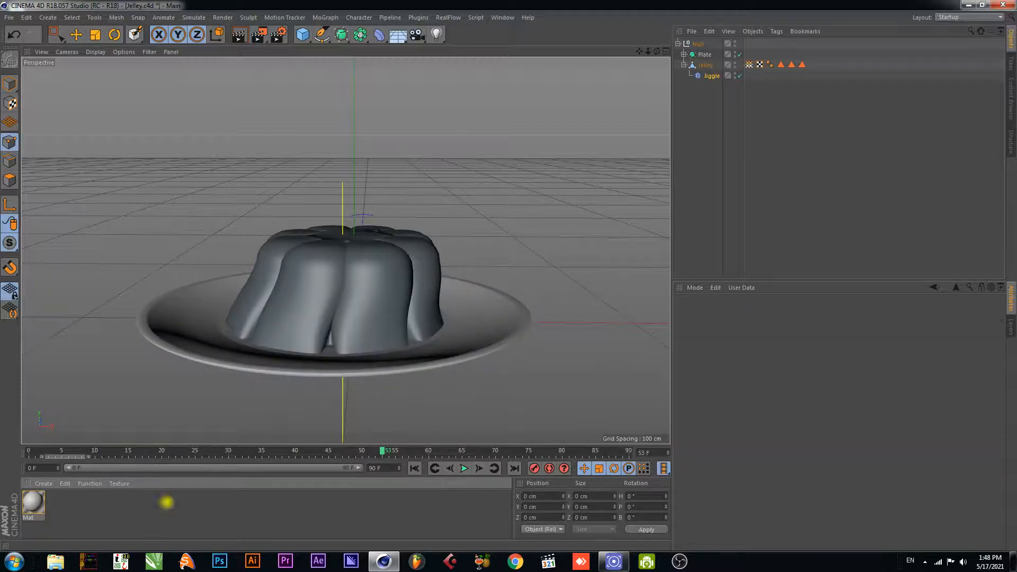
pyautogui.doubleClick(92, 510)
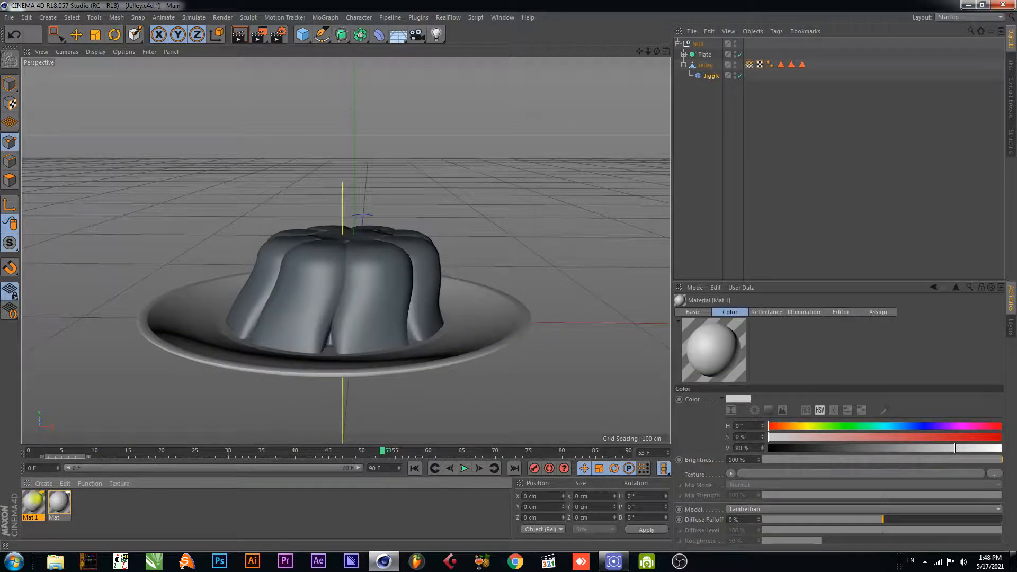
pyautogui.moveTo(360, 302); pyautogui.dragTo(359, 302)
# Make the Jelley material's Color channel red by setting its saturation to 96%.
pyautogui.doubleClick(33, 505)
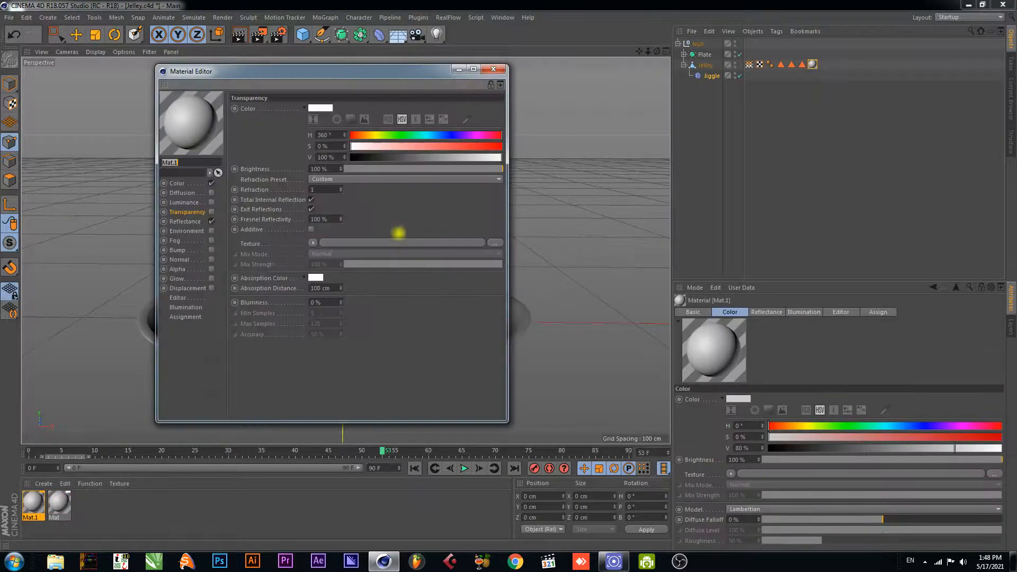
pyautogui.click(177, 183)
pyautogui.moveTo(377, 71); pyautogui.dragTo(577, 87)
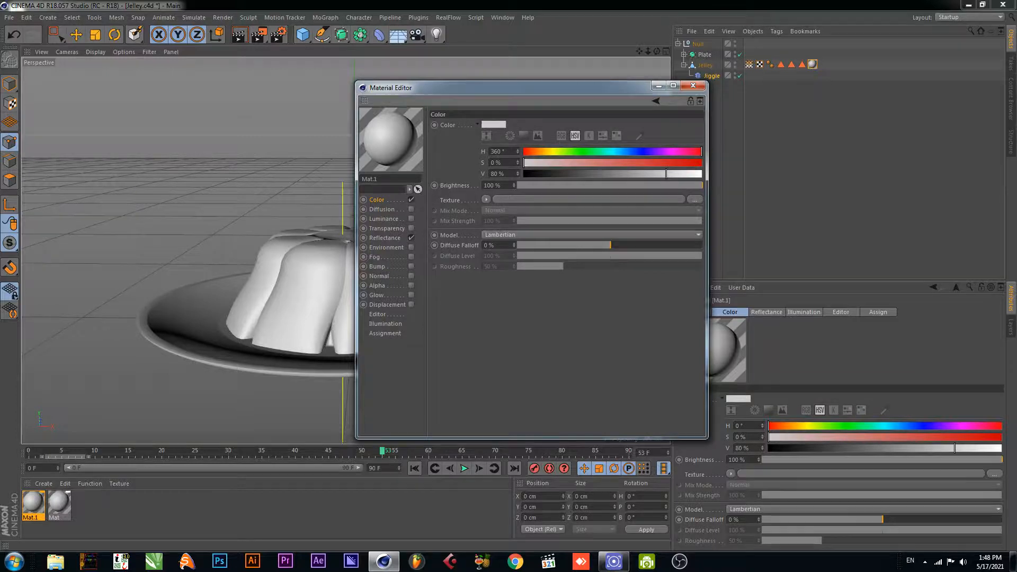
pyautogui.click(692, 163)
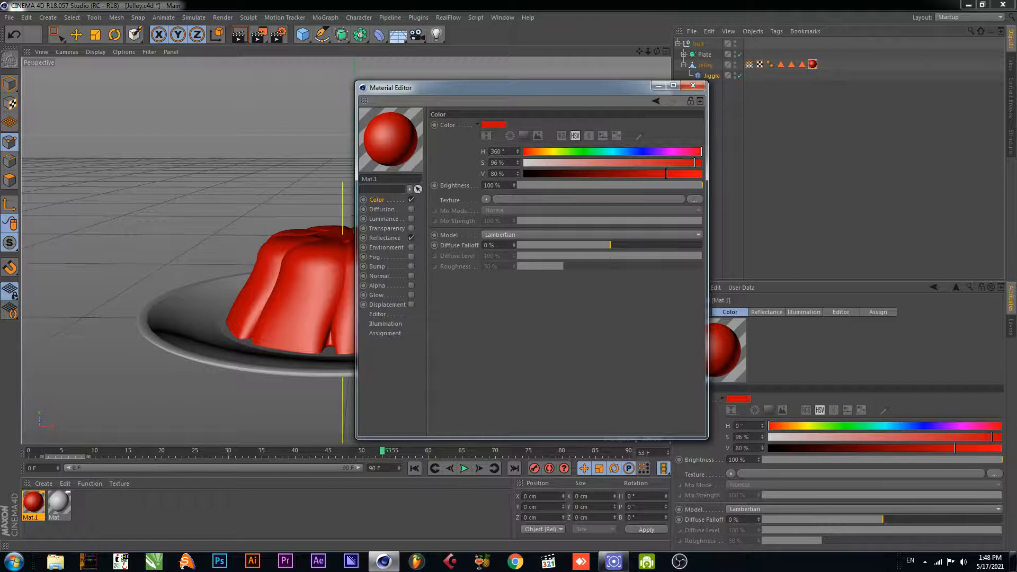
# Enable Transparency on the Jelley material with refraction 1.5 and a red colour at 89% saturation and 61% value.
pyautogui.click(411, 228)
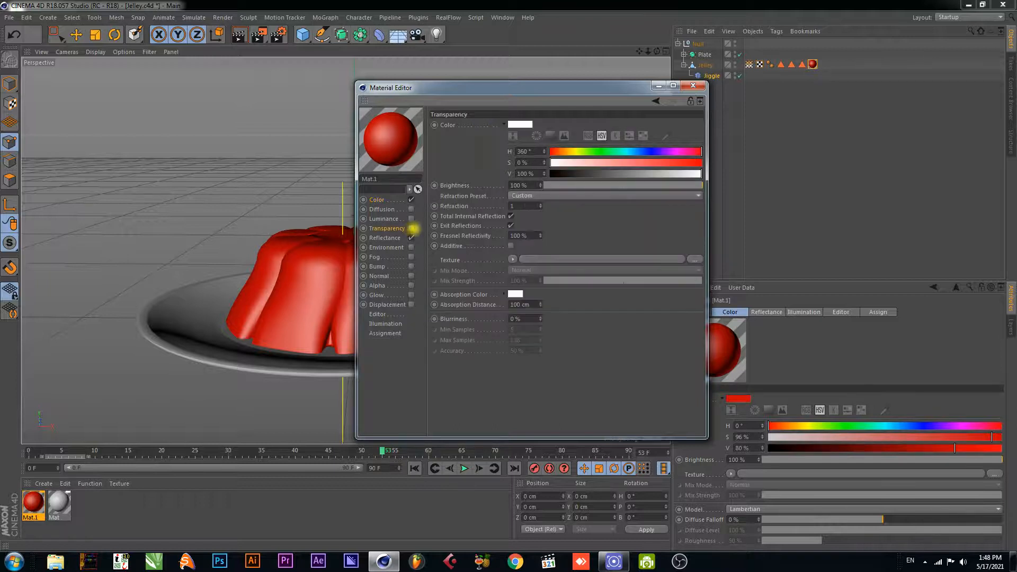
pyautogui.click(411, 228)
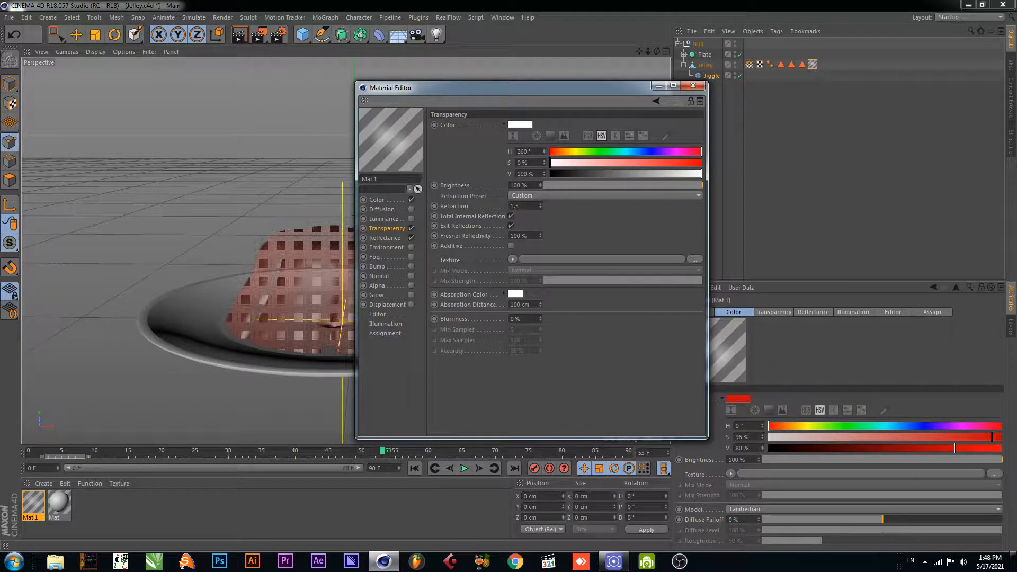
pyautogui.click(697, 163)
pyautogui.click(667, 174)
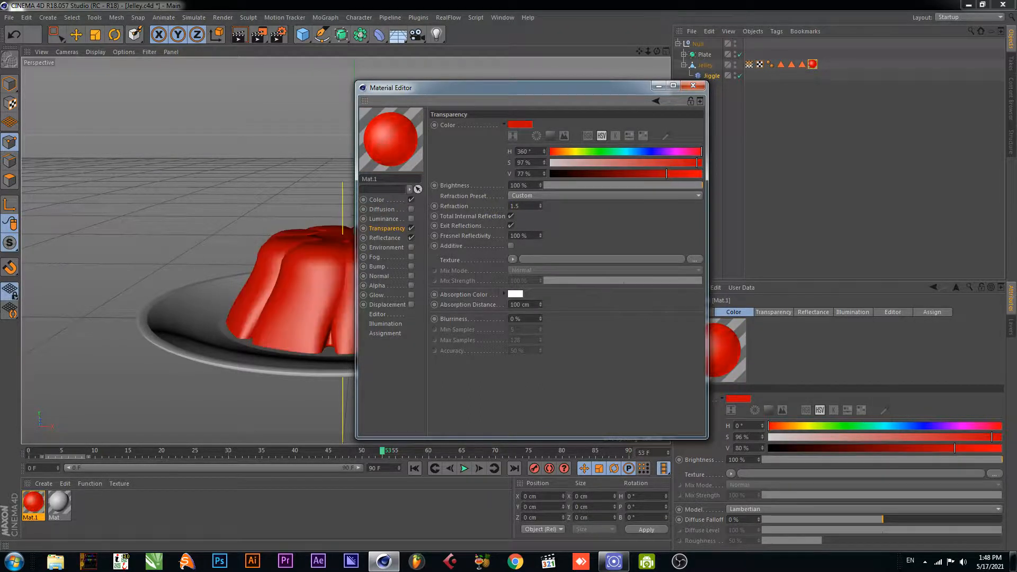
pyautogui.moveTo(662, 173)
pyautogui.mouseDown()
pyautogui.moveTo(685, 163)
pyautogui.moveTo(643, 174)
pyautogui.mouseUp()
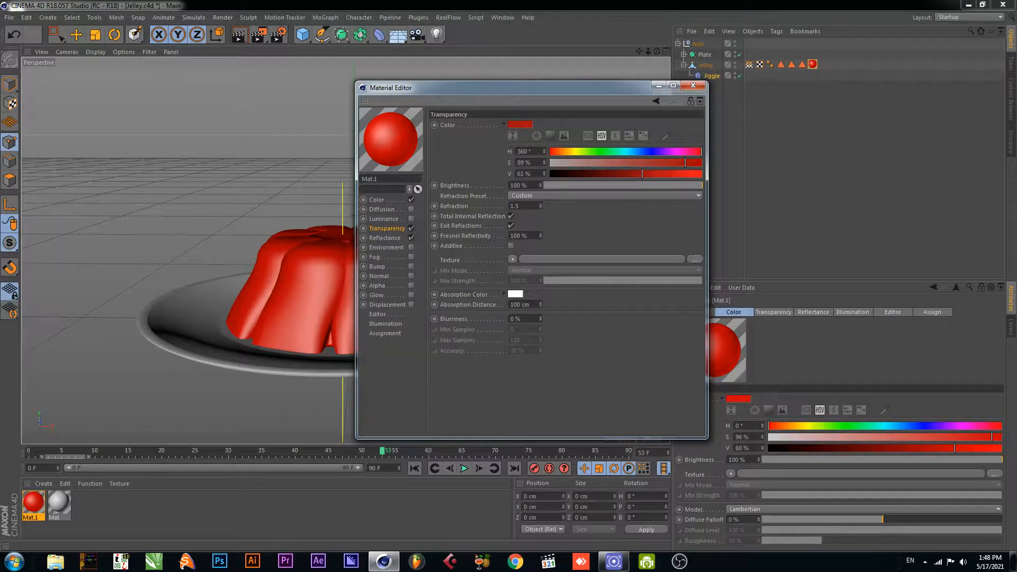
# Close the material settings, save the project, and render a preview of the jelly in the viewport.
pyautogui.click(375, 248)
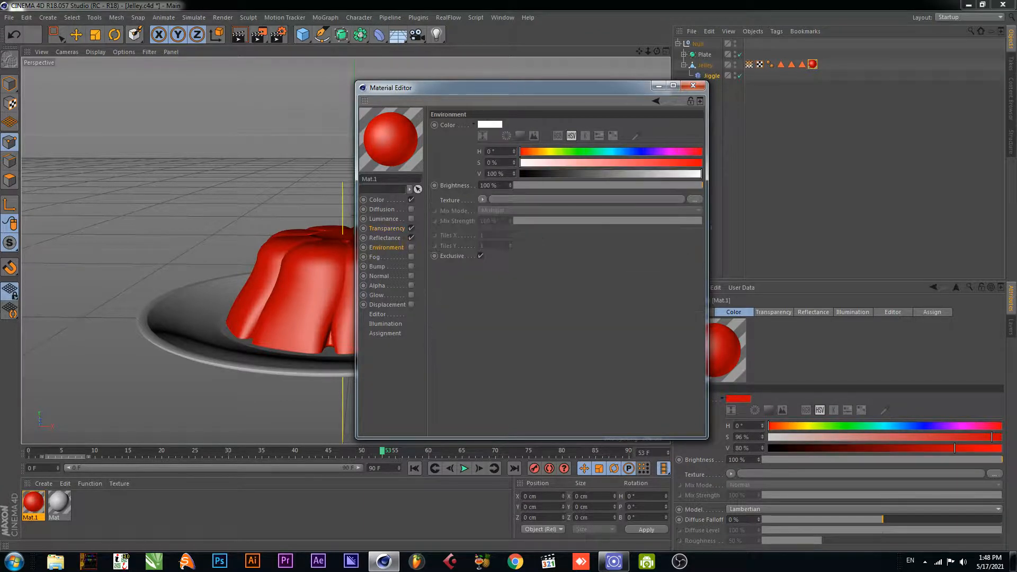
pyautogui.click(693, 85)
pyautogui.hotkey('ctrl', 's')
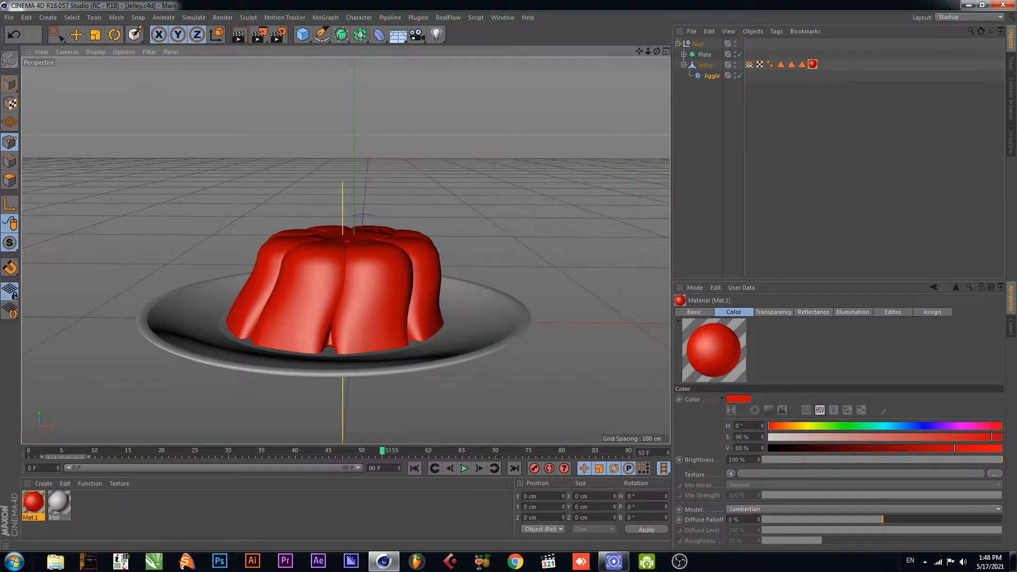
pyautogui.click(239, 35)
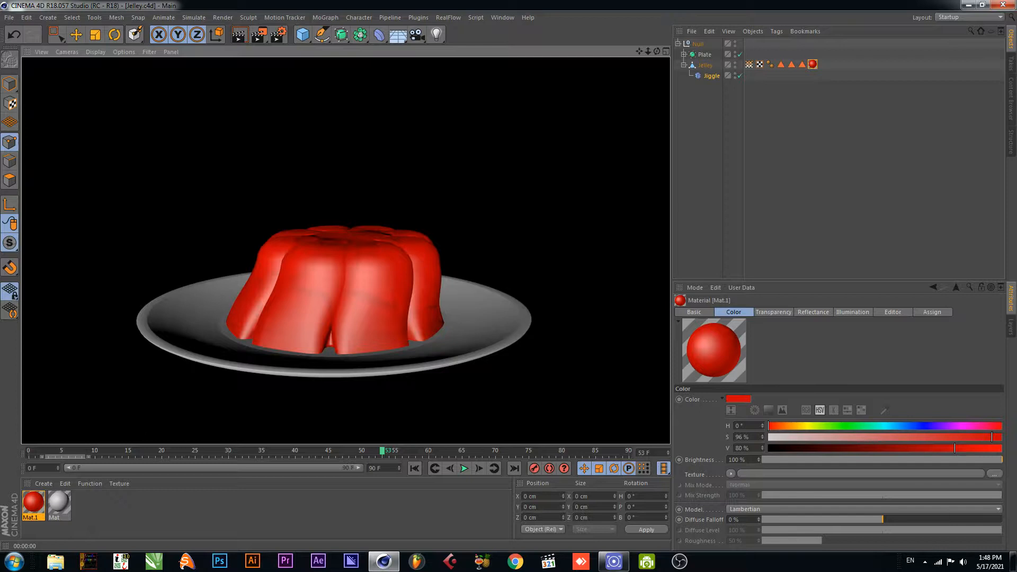
pyautogui.click(55, 35)
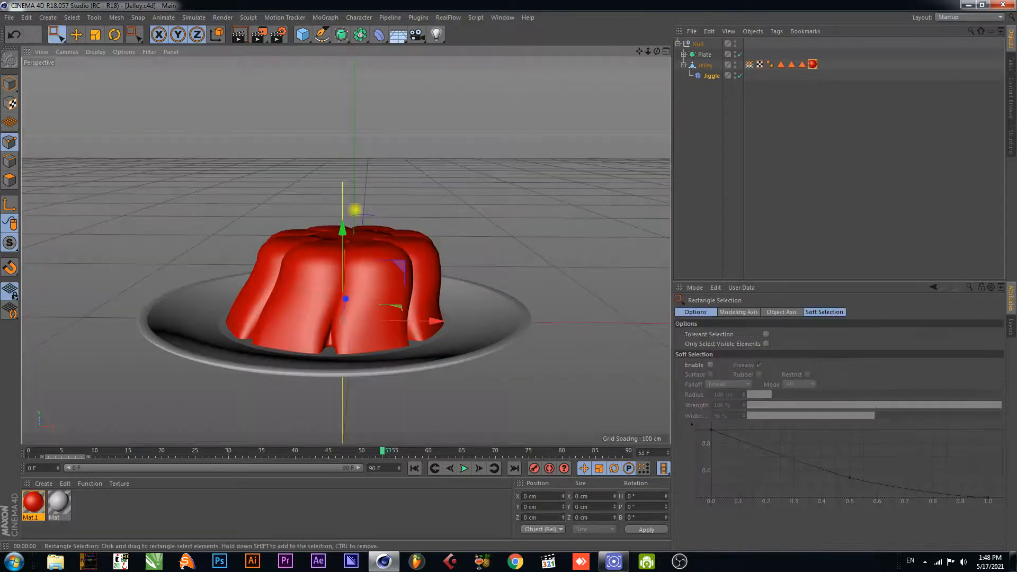
# Enable the Environment channel on the jelly's red material with Basic_2K_14.jpg as its texture and mix strength at 7%.
pyautogui.keyDown('alt'); pyautogui.moveTo(491, 182); pyautogui.dragTo(476, 223); pyautogui.keyUp('alt')
pyautogui.doubleClick(33, 503)
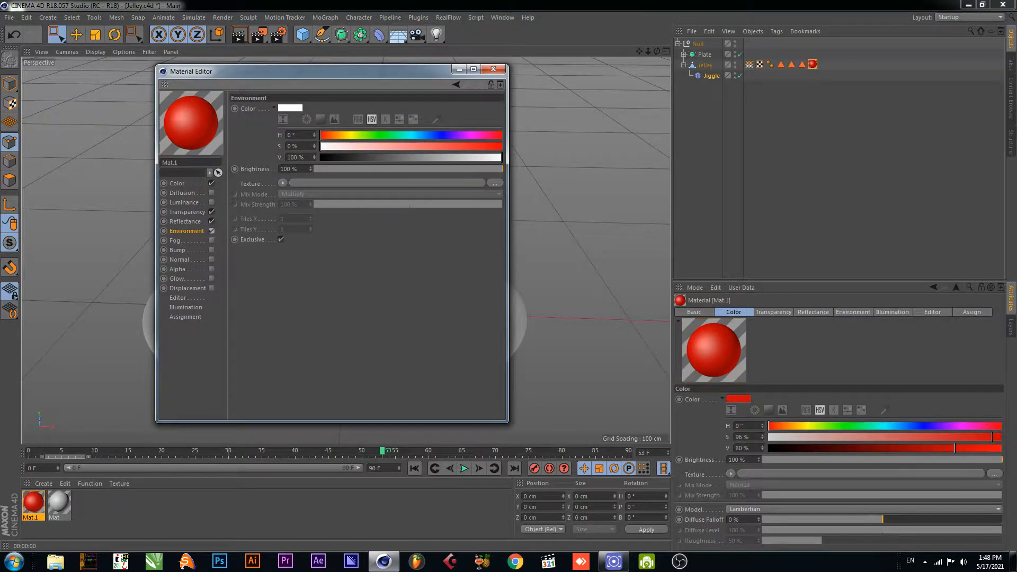
pyautogui.click(495, 183)
pyautogui.scroll(-3, 647, 234)
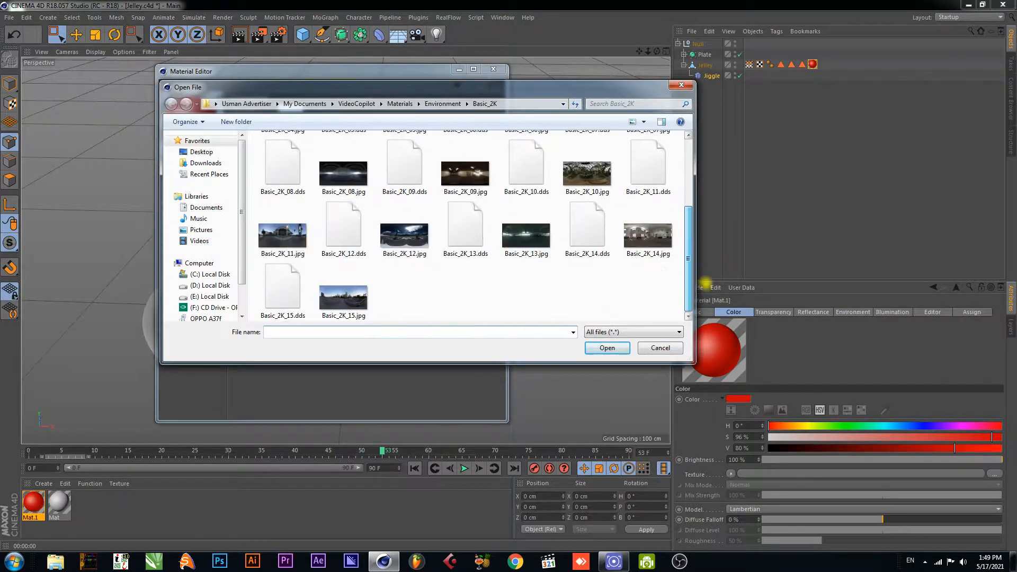
pyautogui.doubleClick(647, 235)
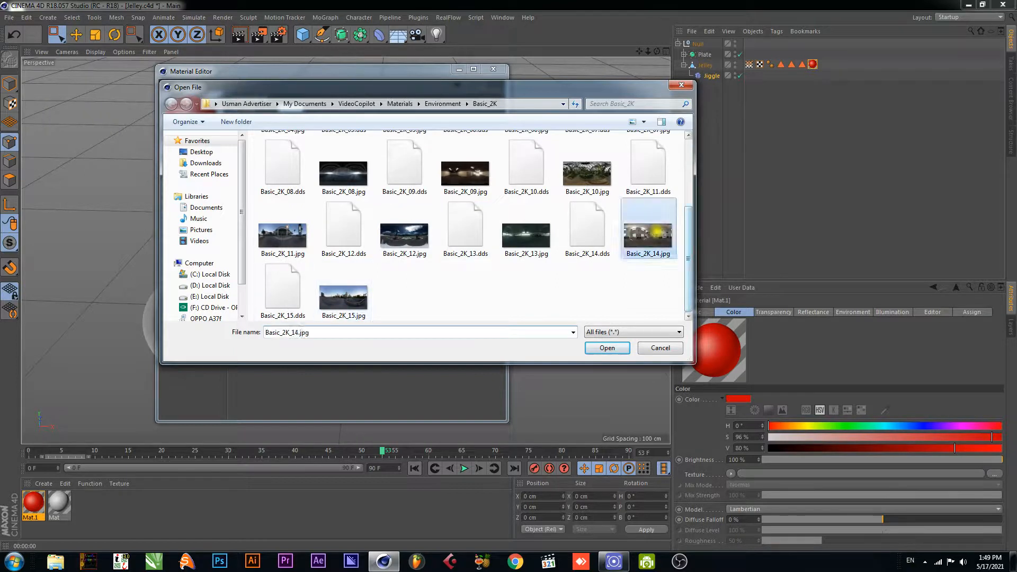
pyautogui.click(520, 318)
pyautogui.moveTo(296, 71); pyautogui.dragTo(699, 55)
pyautogui.moveTo(903, 229); pyautogui.dragTo(750, 229)
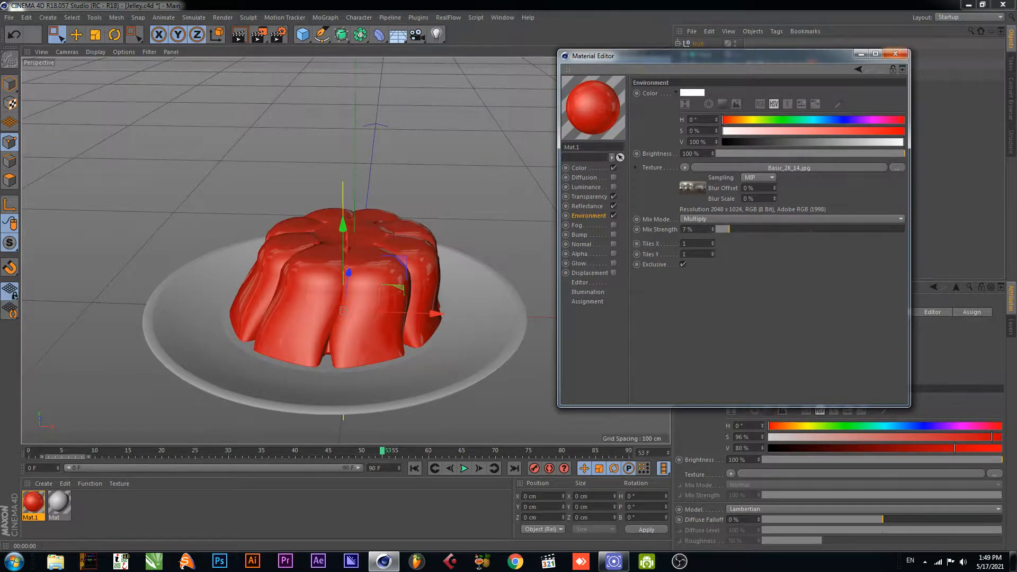
pyautogui.click(895, 53)
# Render previews of the jelly from the current and a closer view to check its reflections.
pyautogui.click(239, 34)
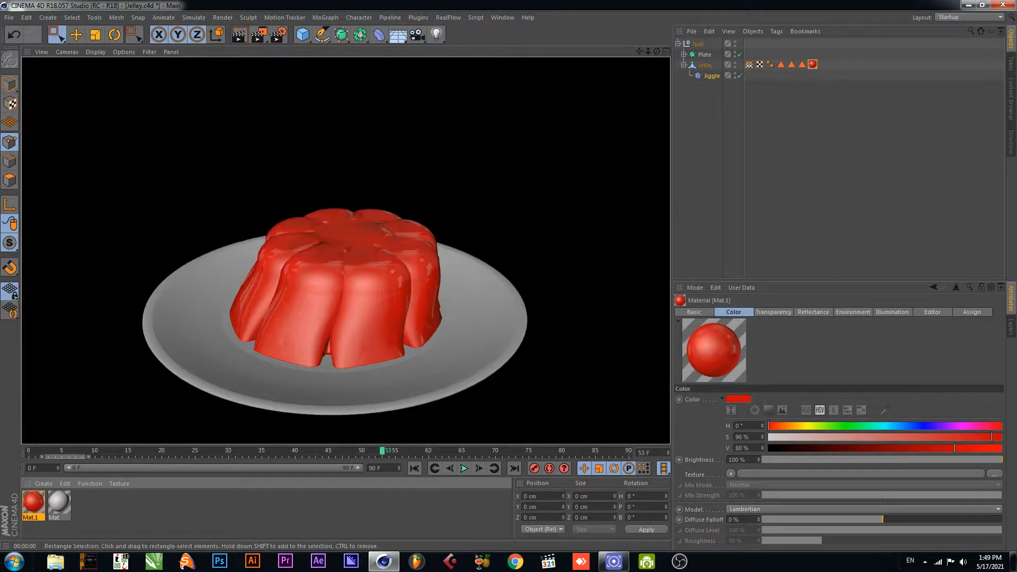
pyautogui.scroll(5, 314, 241)
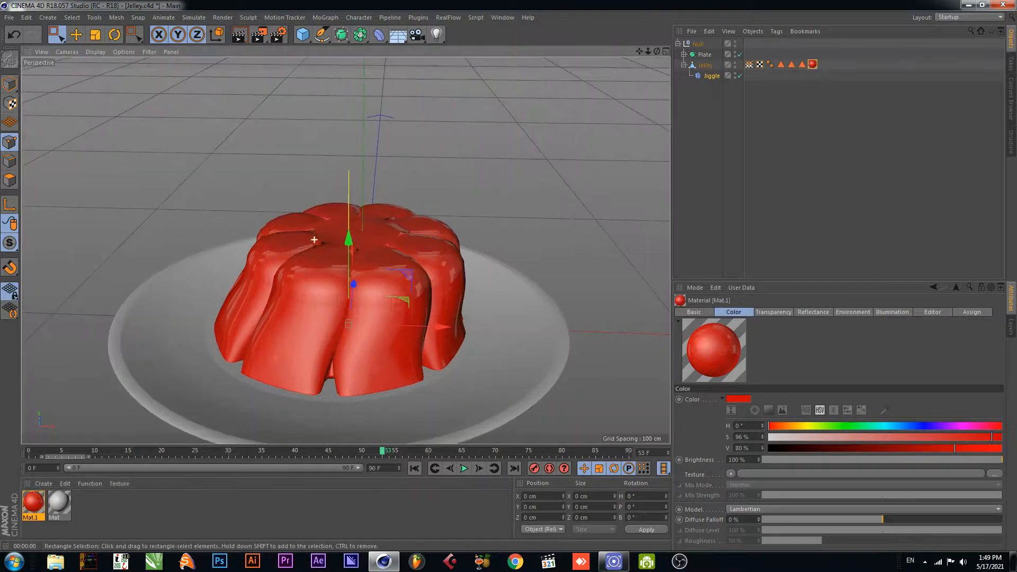
pyautogui.click(239, 34)
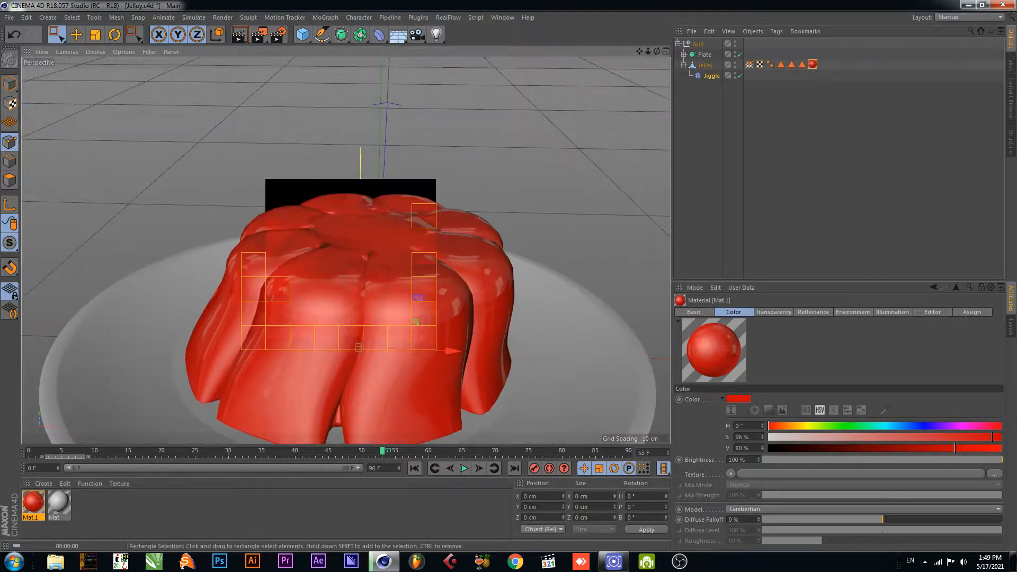
pyautogui.scroll(-2, 256, 192)
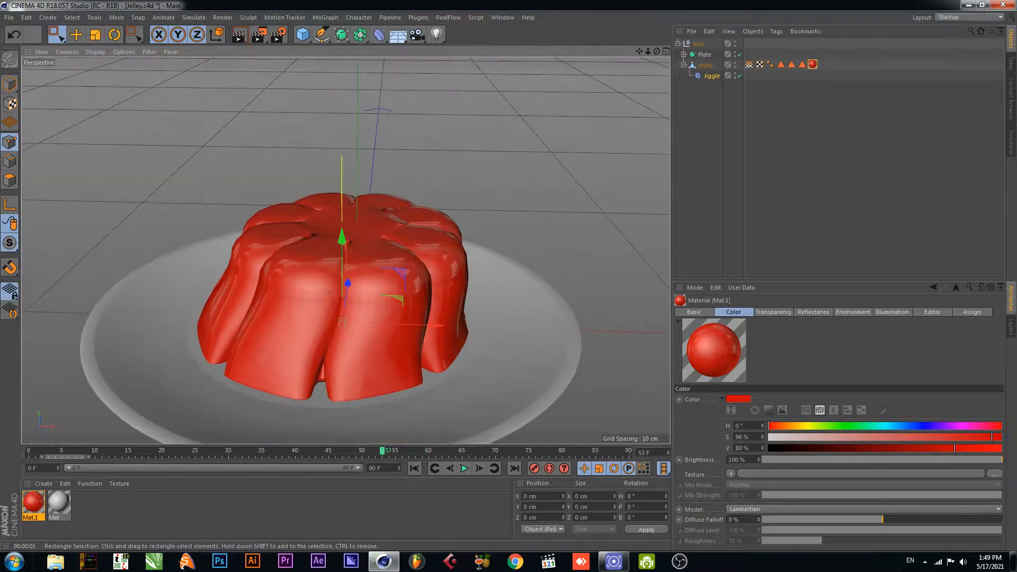
# Enable the Environment channel on the plate's material with Basic_2K_14.jpg as its texture and mix strength at 29%.
pyautogui.click(153, 505)
pyautogui.doubleClick(59, 503)
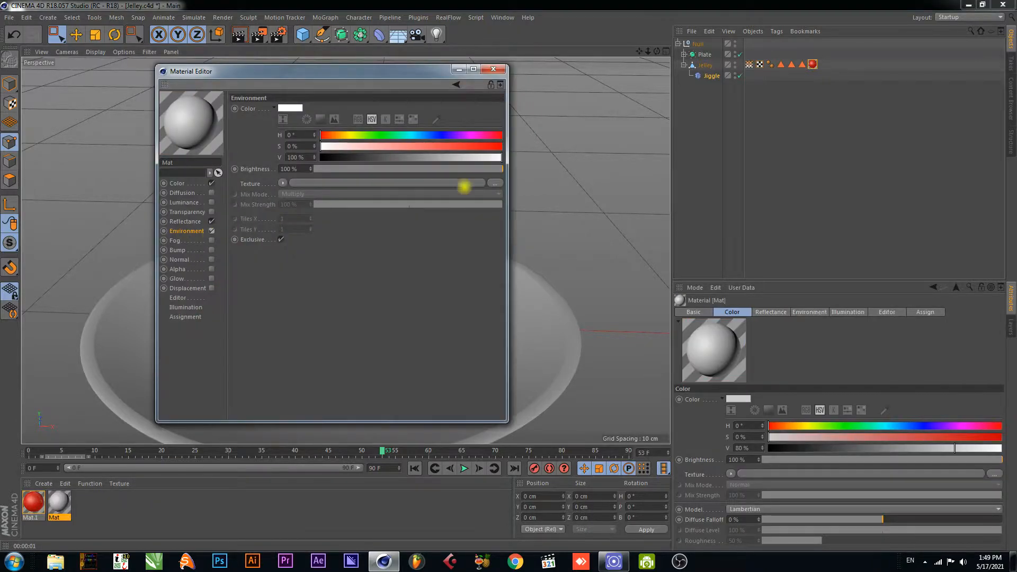
pyautogui.click(494, 183)
pyautogui.moveTo(689, 174); pyautogui.dragTo(695, 257)
pyautogui.doubleClick(647, 233)
pyautogui.click(520, 318)
pyautogui.moveTo(408, 71); pyautogui.dragTo(783, 45)
pyautogui.click(745, 220)
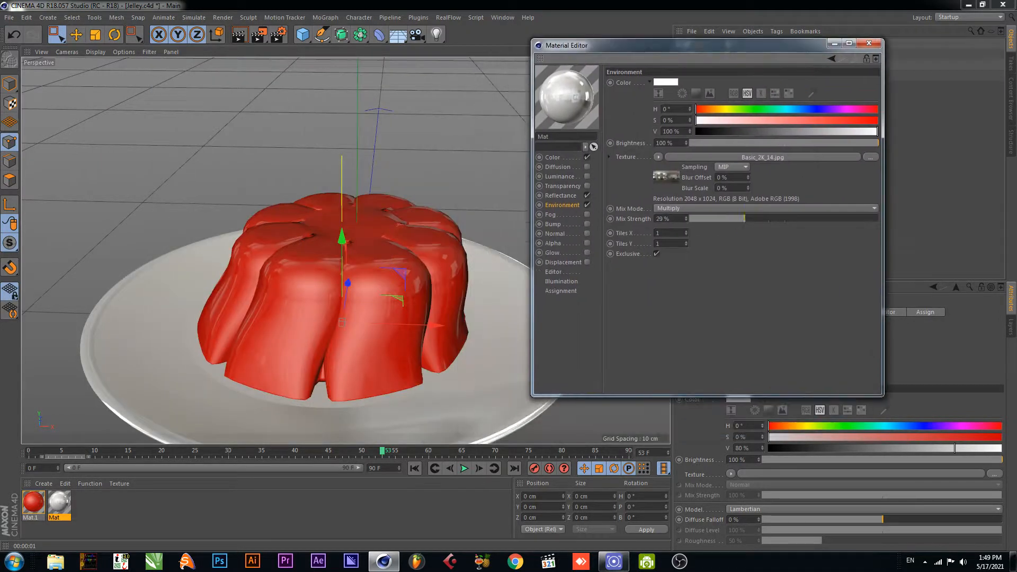
pyautogui.click(865, 37)
pyautogui.click(869, 43)
# Lower the Environment texture's mix strength on the plate's material for a subtler reflection.
pyautogui.scroll(-4, 546, 288)
pyautogui.keyDown('alt'); pyautogui.moveTo(545, 288); pyautogui.dragTo(596, 307); pyautogui.keyUp('alt')
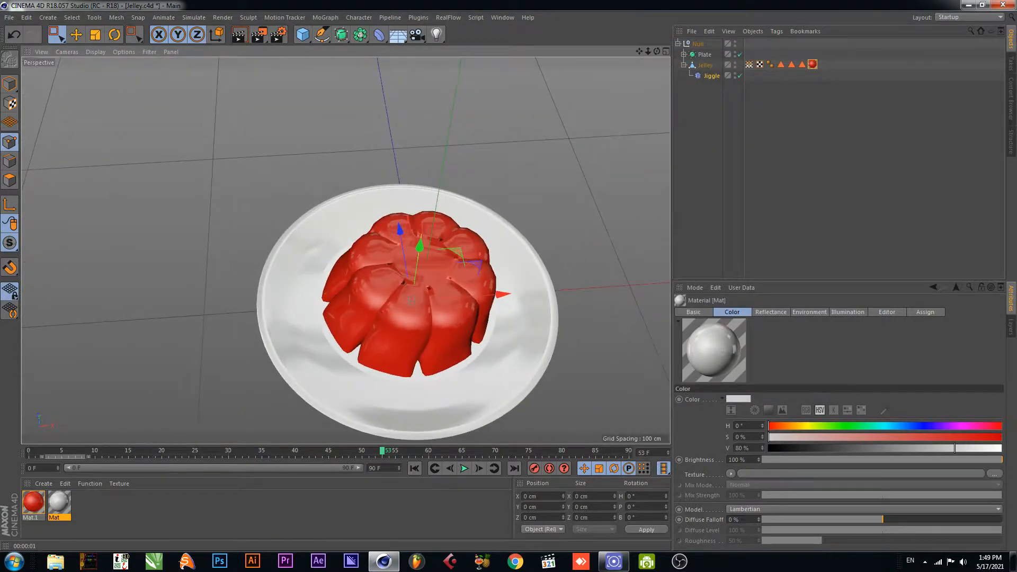
pyautogui.doubleClick(59, 504)
pyautogui.moveTo(369, 244); pyautogui.dragTo(340, 244)
pyautogui.click(493, 68)
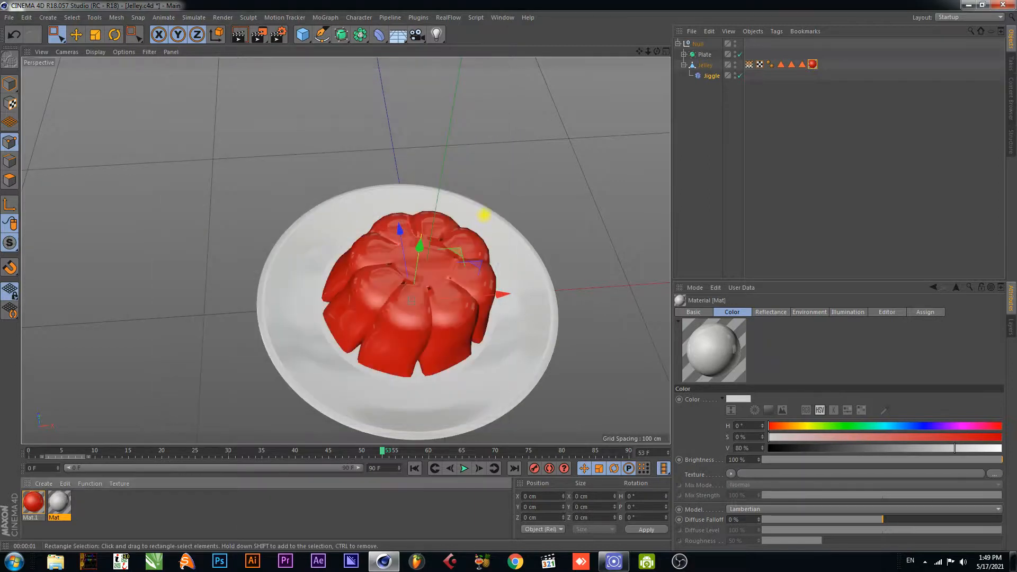
# Check the textured jelly and plate from several angles, save the project, and play the animation.
pyautogui.scroll(-2, 484, 215)
pyautogui.keyDown('alt'); pyautogui.moveTo(534, 257); pyautogui.dragTo(525, 310); pyautogui.keyUp('alt')
pyautogui.keyDown('alt'); pyautogui.moveTo(345, 251); pyautogui.dragTo(390, 207); pyautogui.keyUp('alt')
pyautogui.keyDown('alt'); pyautogui.moveTo(530, 281); pyautogui.dragTo(477, 262); pyautogui.keyUp('alt')
pyautogui.scroll(4, 549, 184)
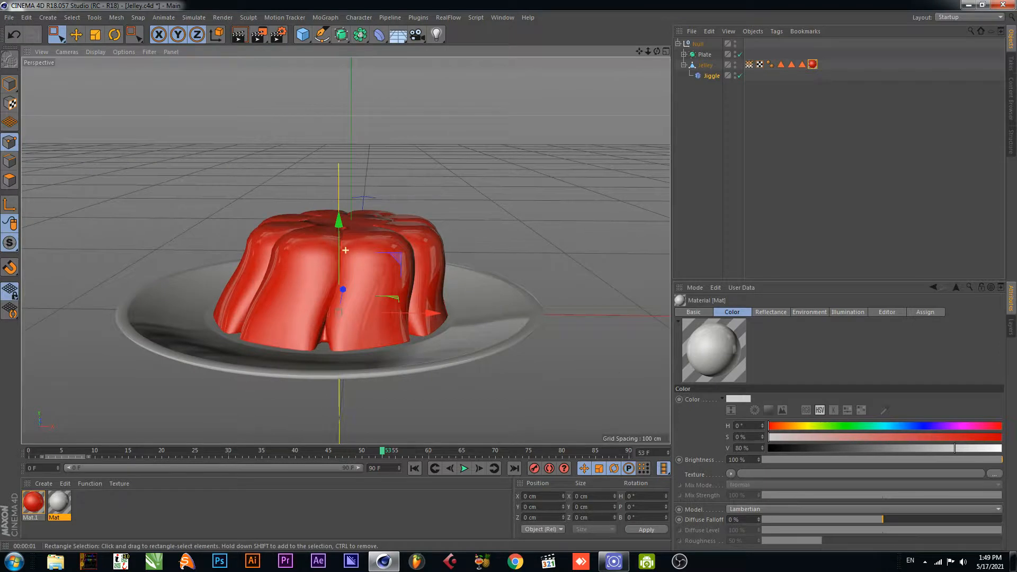
pyautogui.keyDown('alt'); pyautogui.moveTo(477, 262); pyautogui.dragTo(473, 262, button='middle'); pyautogui.keyUp('alt')
pyautogui.keyDown('alt'); pyautogui.moveTo(404, 129); pyautogui.dragTo(416, 167); pyautogui.keyUp('alt')
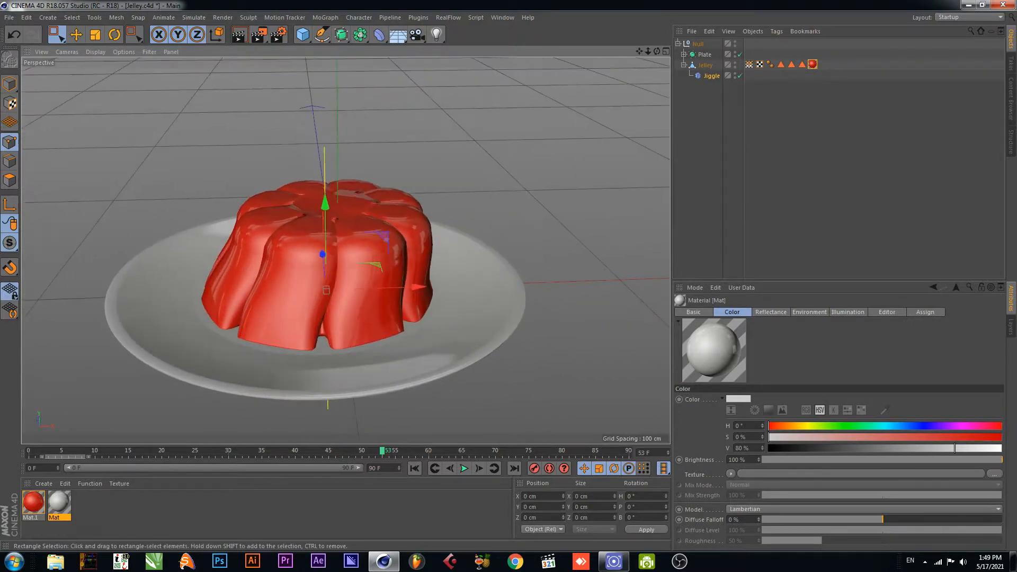
pyautogui.hotkey('ctrl', 's')
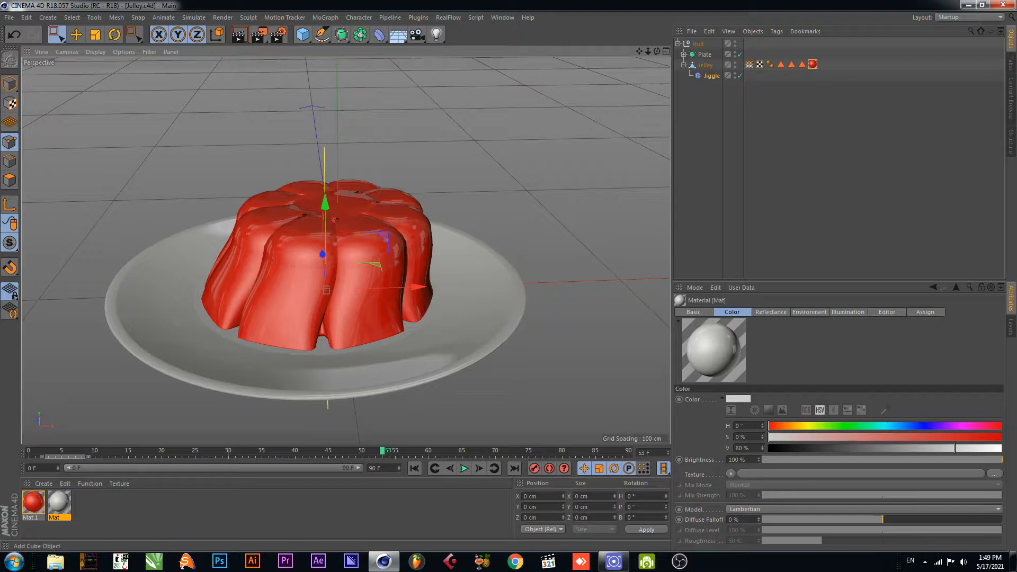
pyautogui.click(464, 468)
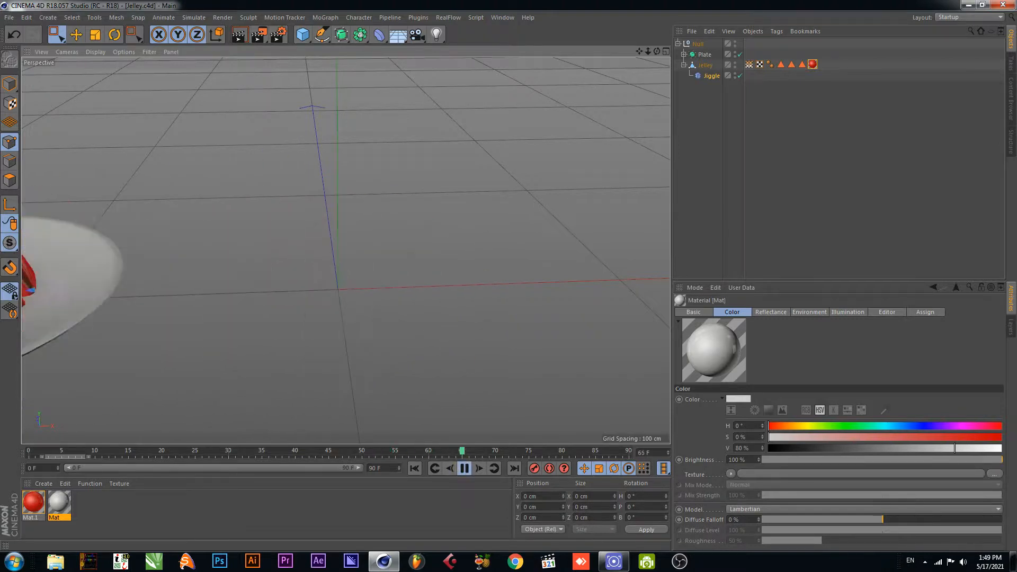